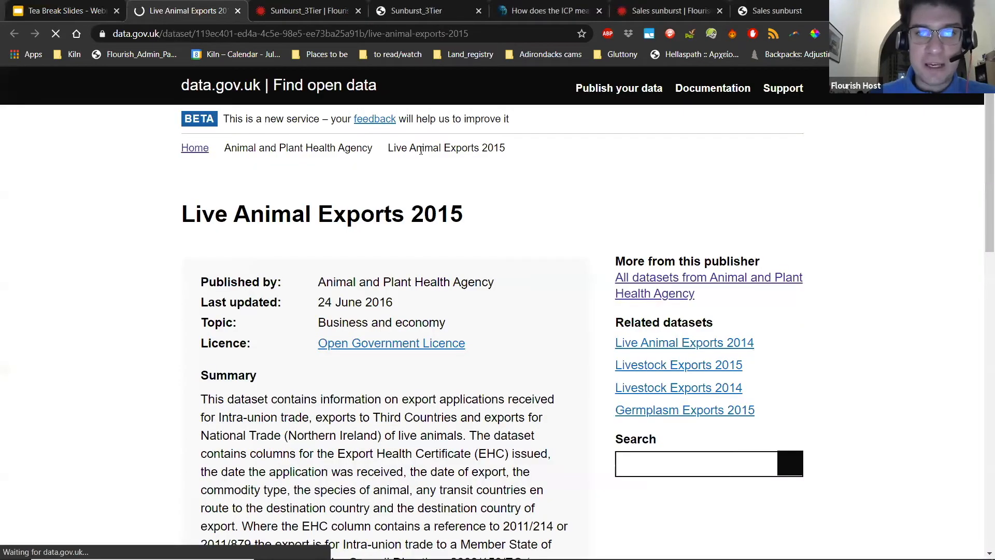
Look over the Live Animal Exports 2015 dataset page, then return to the hierarchy webinar slides.
{"action": "scroll", "coordinate": [427, 146], "scroll_direction": "down", "scroll_amount": 1}
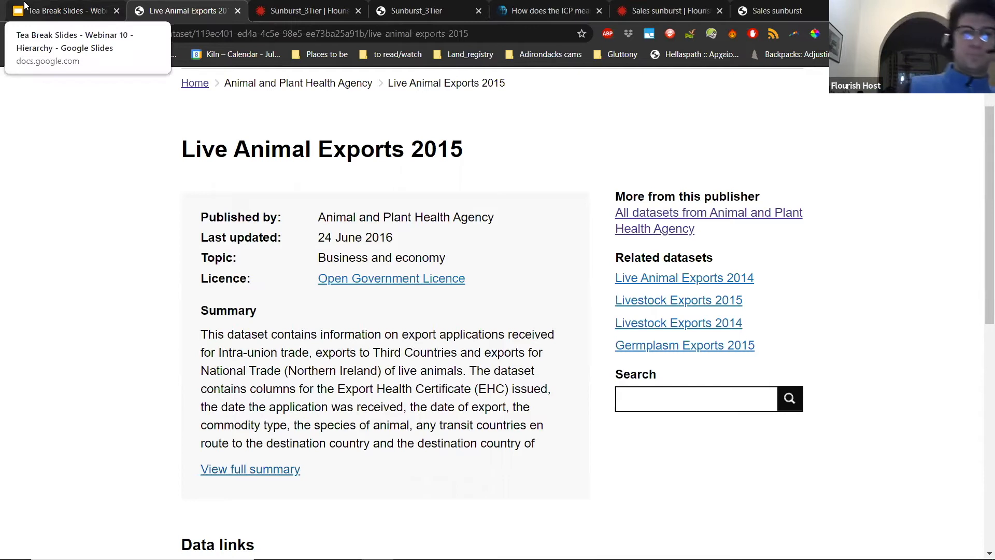
{"action": "left_click", "coordinate": [25, 5]}
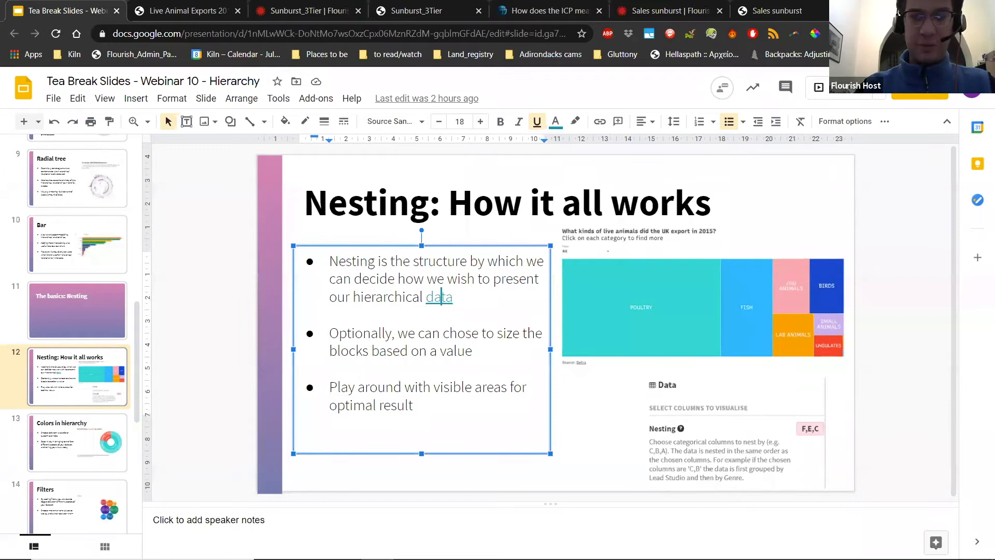
Open app.flourish.studio/projects in a new browser tab and create a new visualisation from the Hierarchy treemap template.
{"action": "key", "text": "ctrl+t"}
{"action": "type", "text": "app.flourish.studio/projects"}
{"action": "key", "text": "Return"}
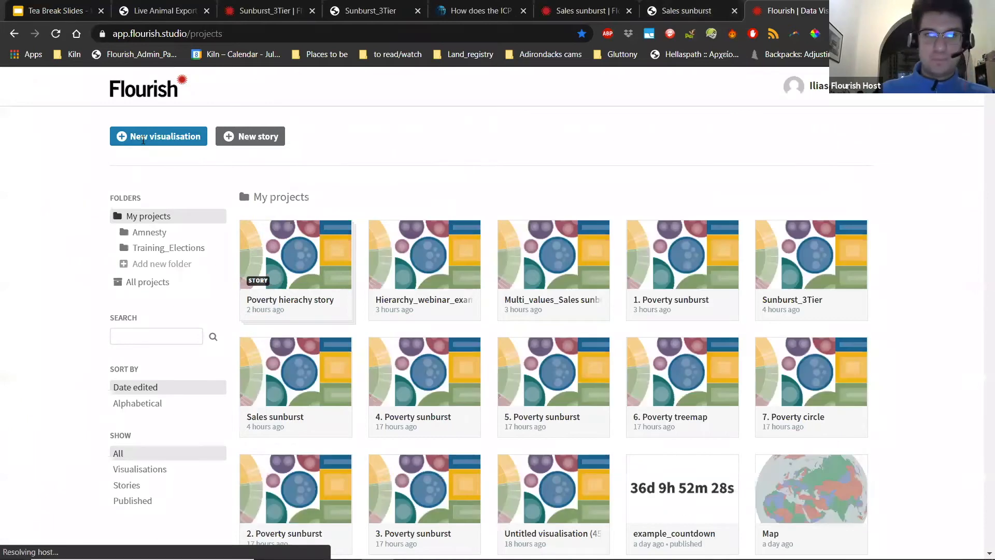
{"action": "left_click", "coordinate": [143, 138]}
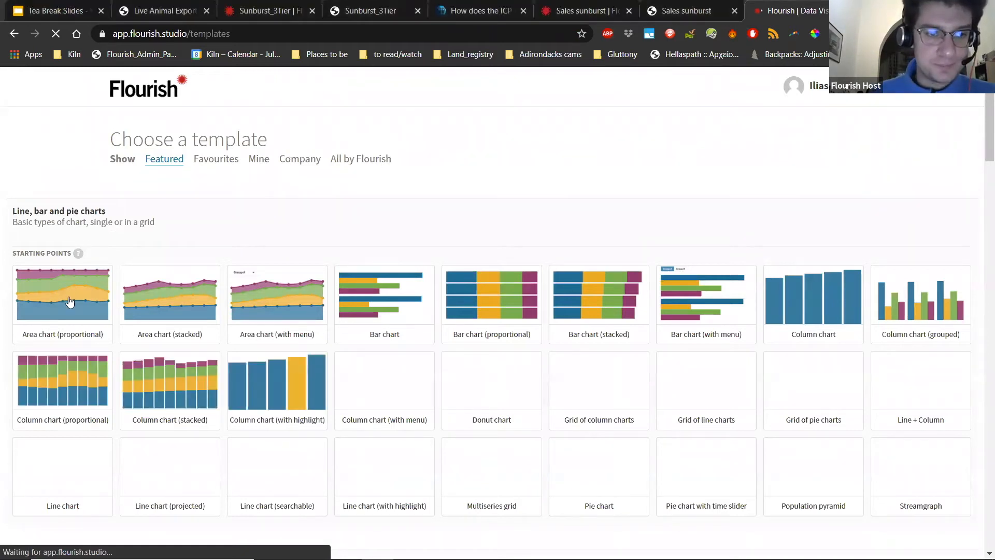
{"action": "scroll", "coordinate": [188, 351], "scroll_direction": "down", "scroll_amount": 5}
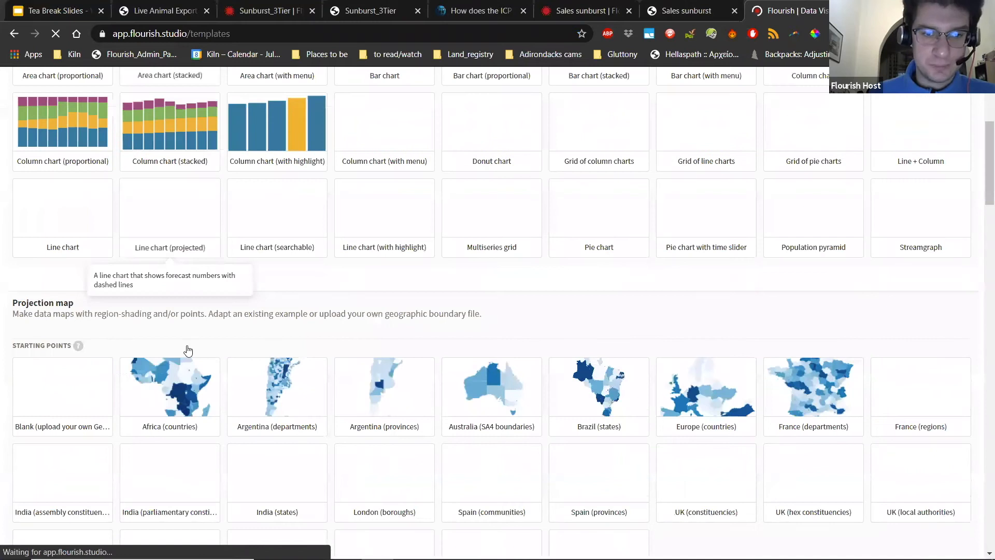
{"action": "scroll", "coordinate": [493, 354], "scroll_direction": "down", "scroll_amount": 10}
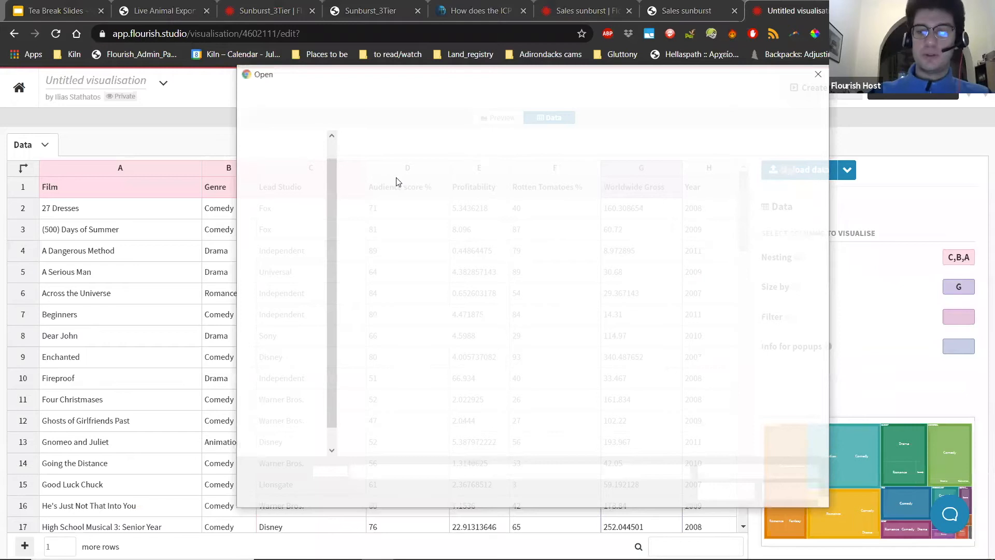
Upload Data_UK_live_animals_export_2015.csv as the visualisation's data and proceed to selecting columns.
{"action": "left_click", "coordinate": [398, 181]}
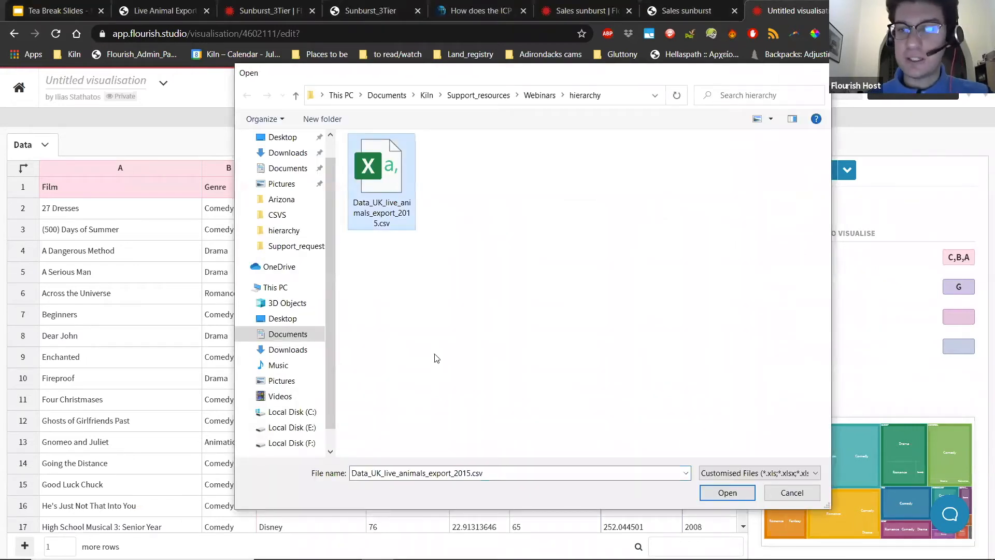
{"action": "key", "text": "Return"}
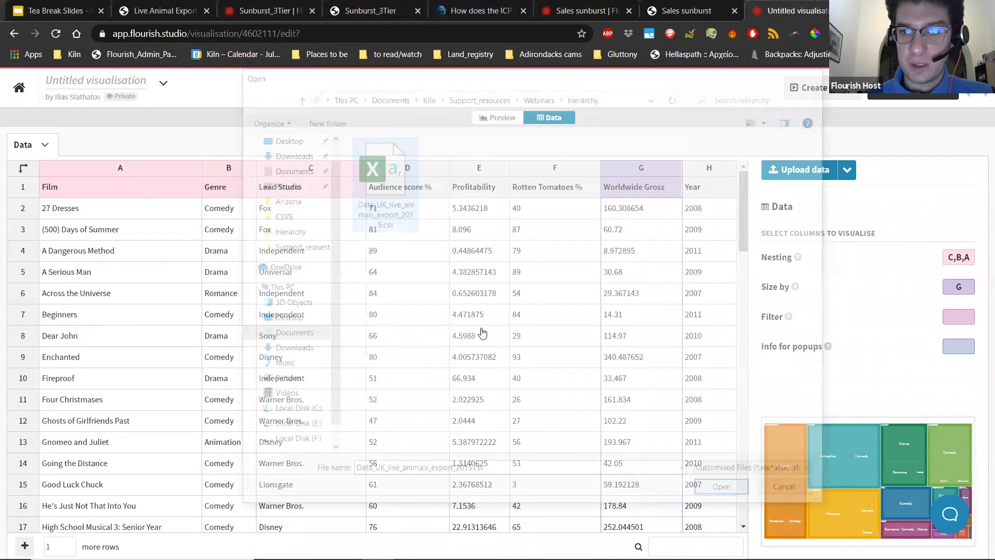
{"action": "key", "text": "Return"}
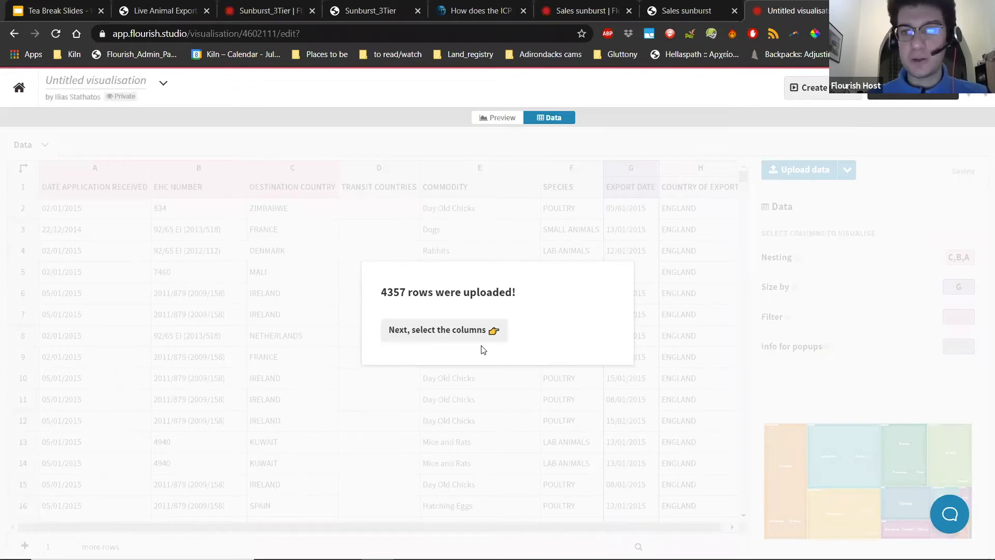
{"action": "left_click", "coordinate": [855, 299]}
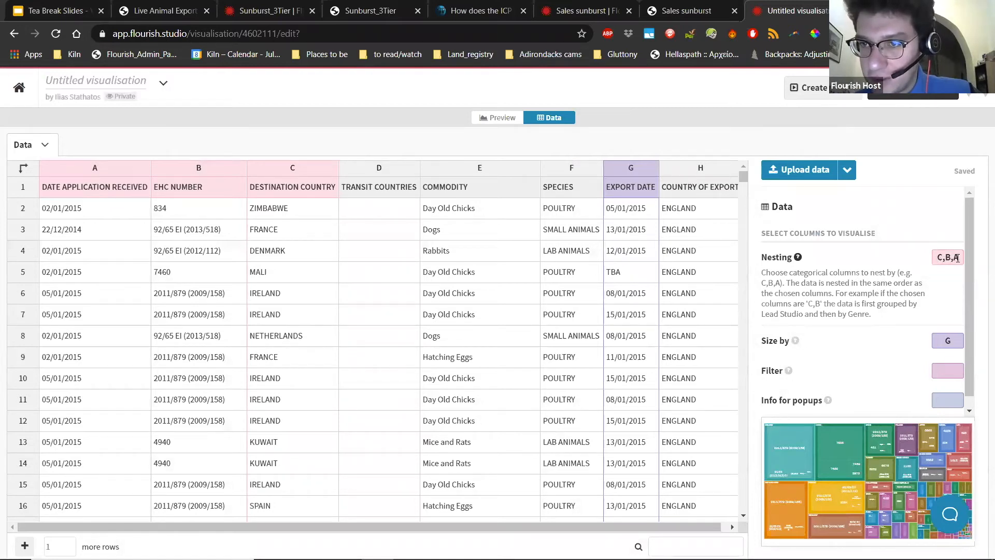
Set the nesting columns to F,E,C so the data is grouped by species, commodity and destination country.
{"action": "triple_click", "coordinate": [936, 262]}
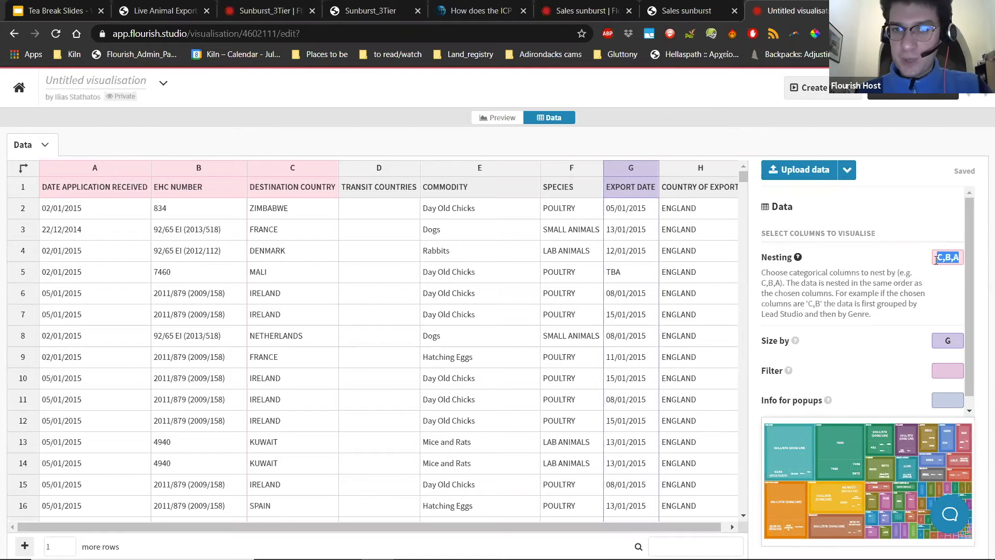
{"action": "type", "text": "E"}
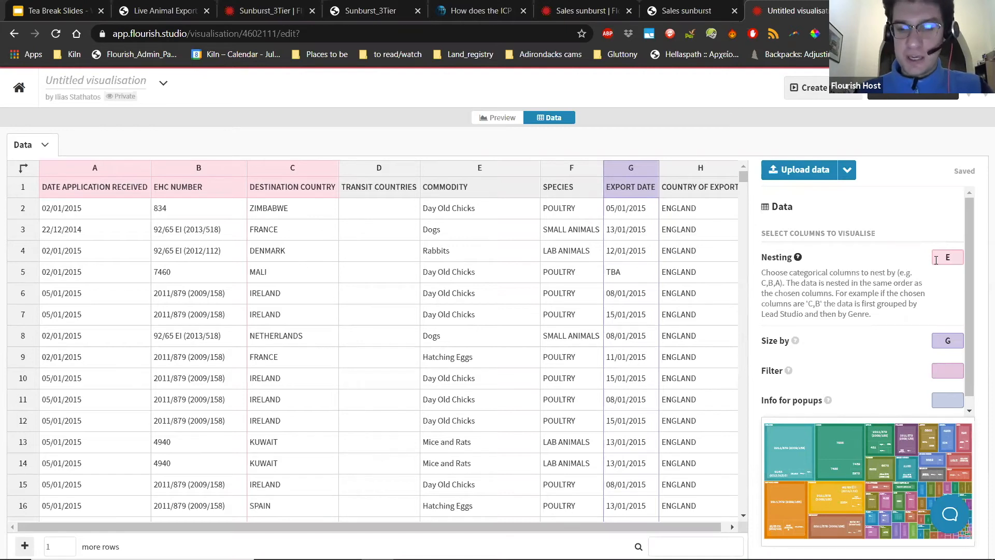
{"action": "type", "text": ","}
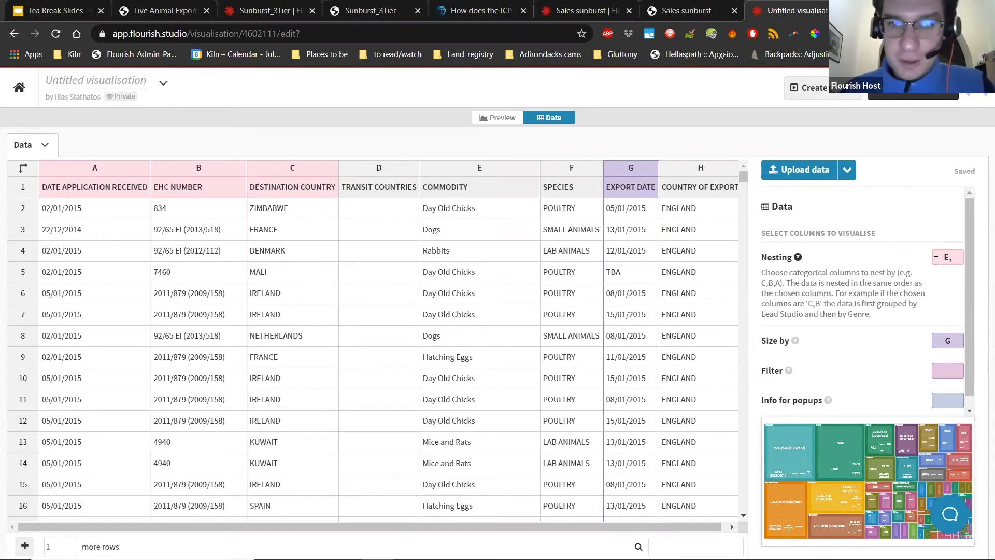
{"action": "type", "text": "F"}
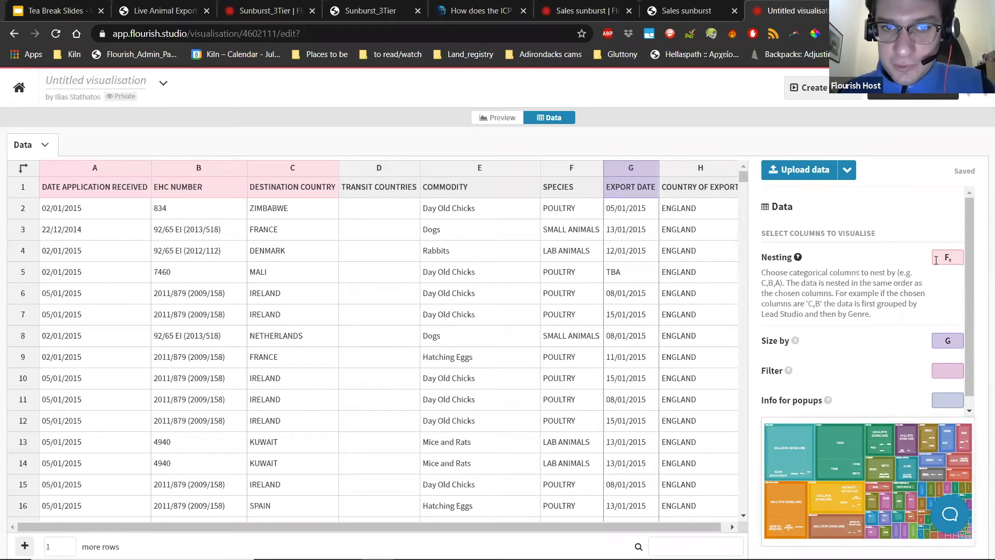
{"action": "type", "text": ",E"}
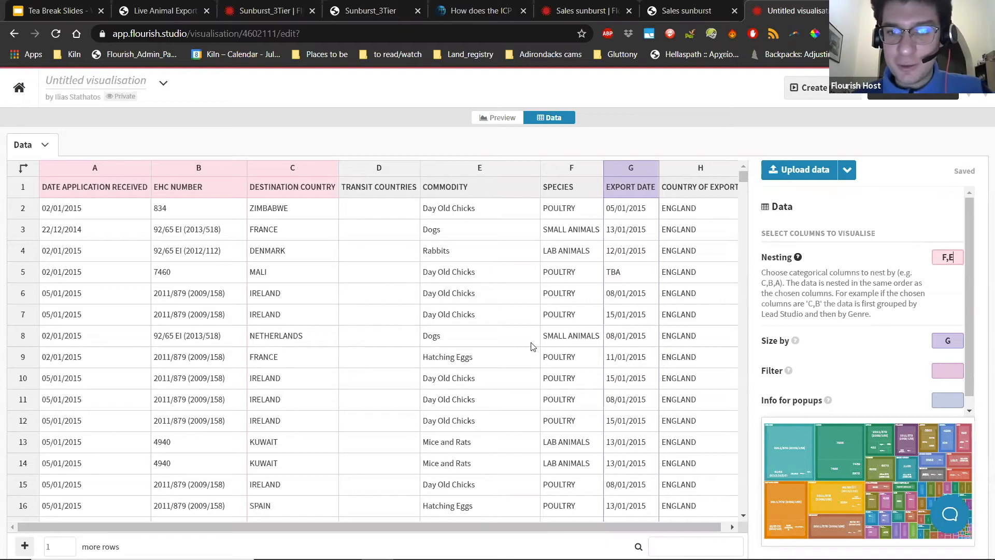
{"action": "scroll", "coordinate": [479, 388], "scroll_direction": "down", "scroll_amount": 3}
{"action": "scroll", "coordinate": [479, 388], "scroll_direction": "up", "scroll_amount": 3}
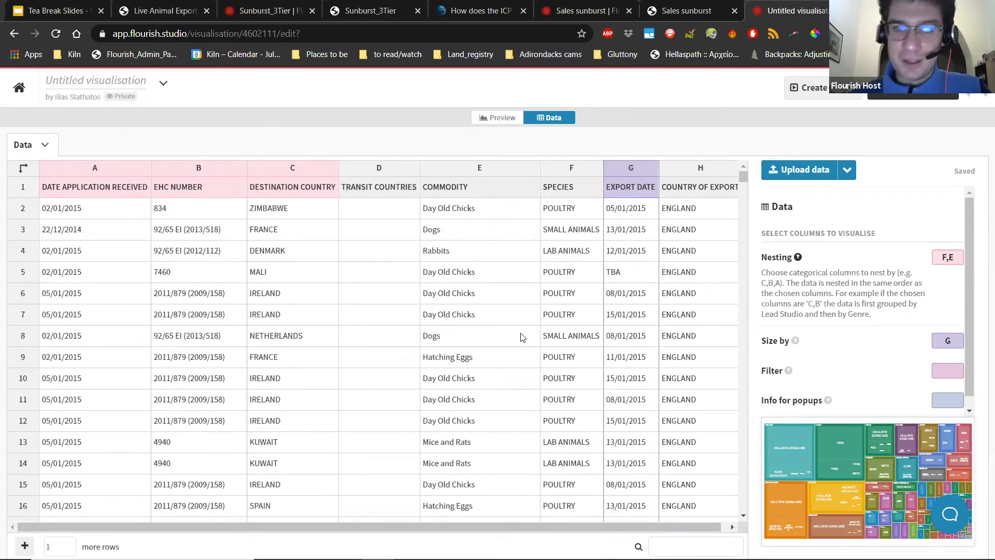
{"action": "type", "text": ",C"}
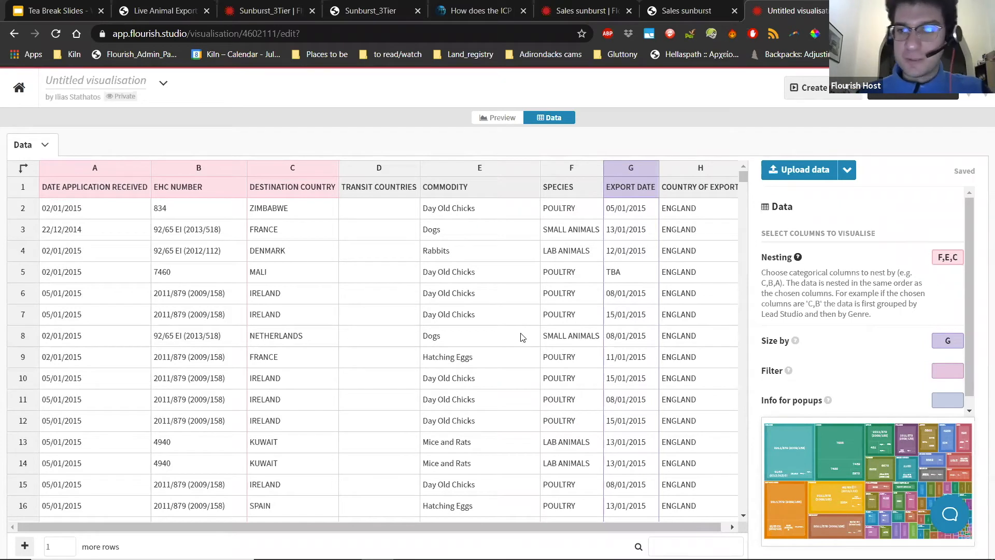
Clear the column used for Size by and set the Filter to column C.
{"action": "left_click", "coordinate": [958, 341]}
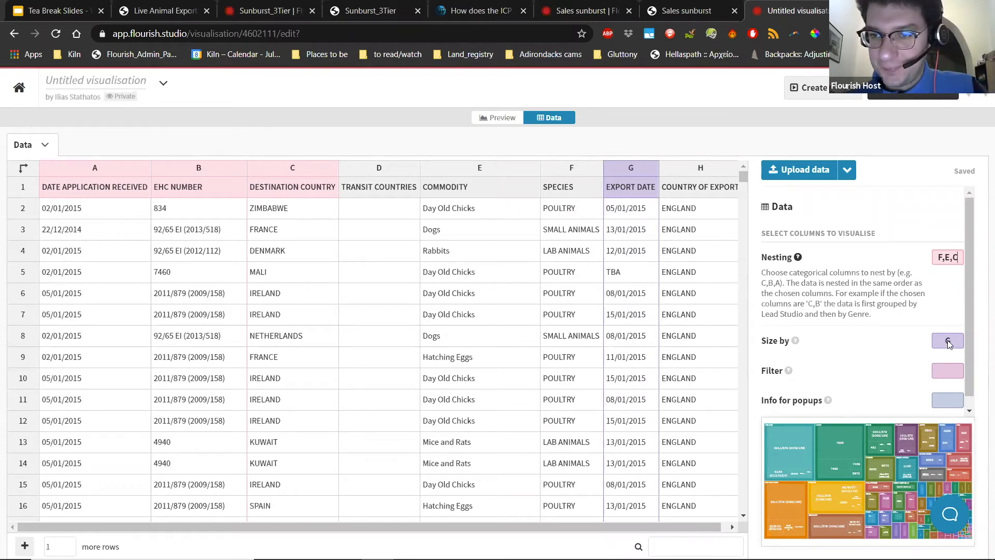
{"action": "key", "text": "BackSpace"}
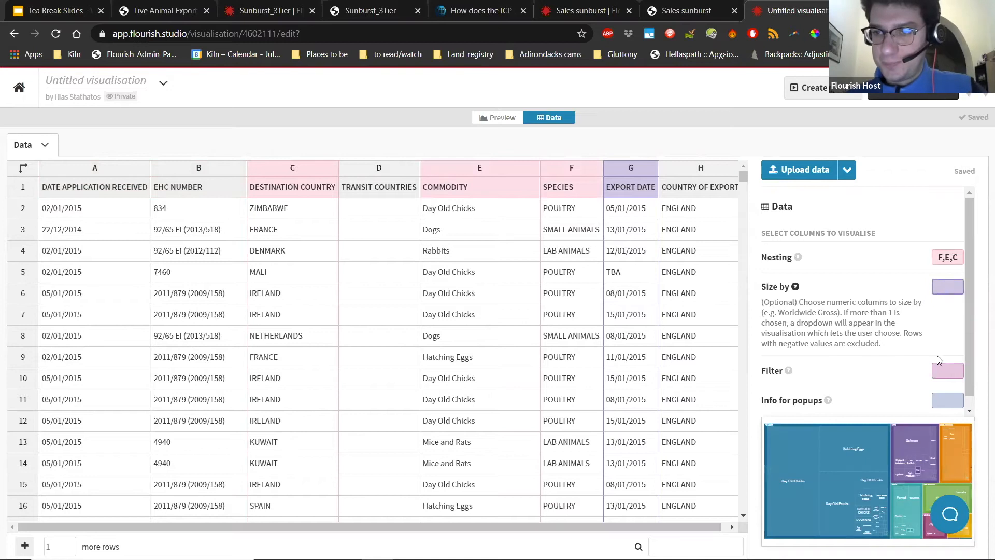
{"action": "left_click", "coordinate": [947, 372]}
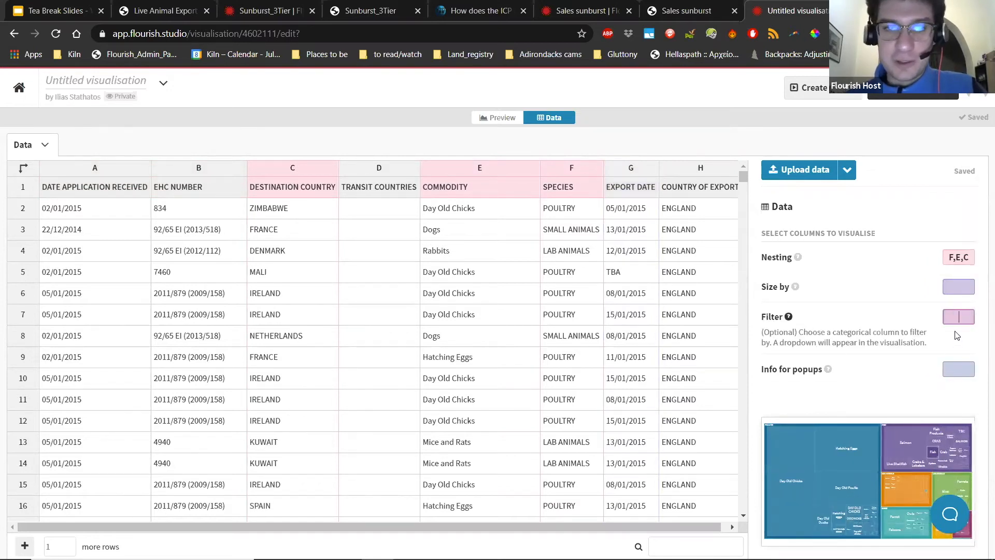
{"action": "type", "text": "C"}
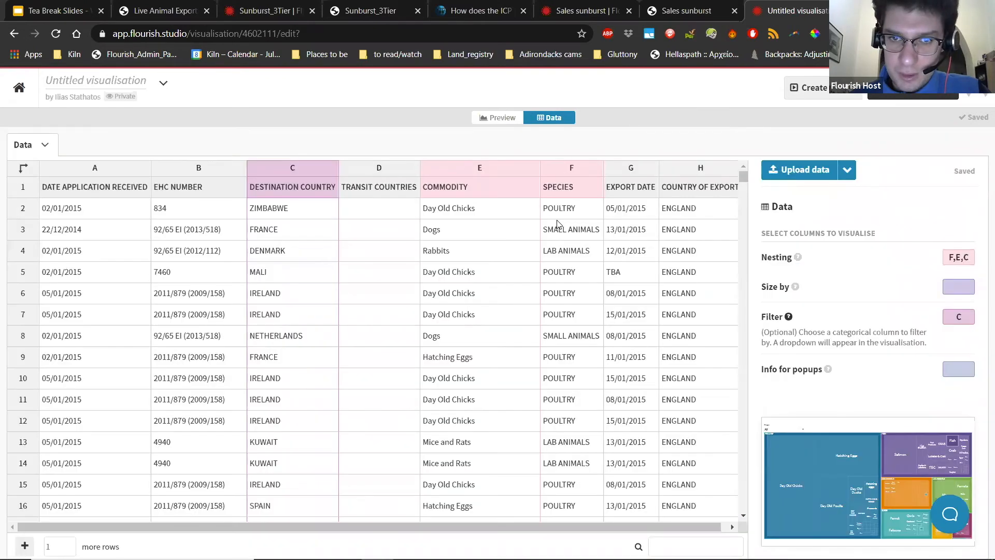
{"action": "left_click", "coordinate": [555, 222]}
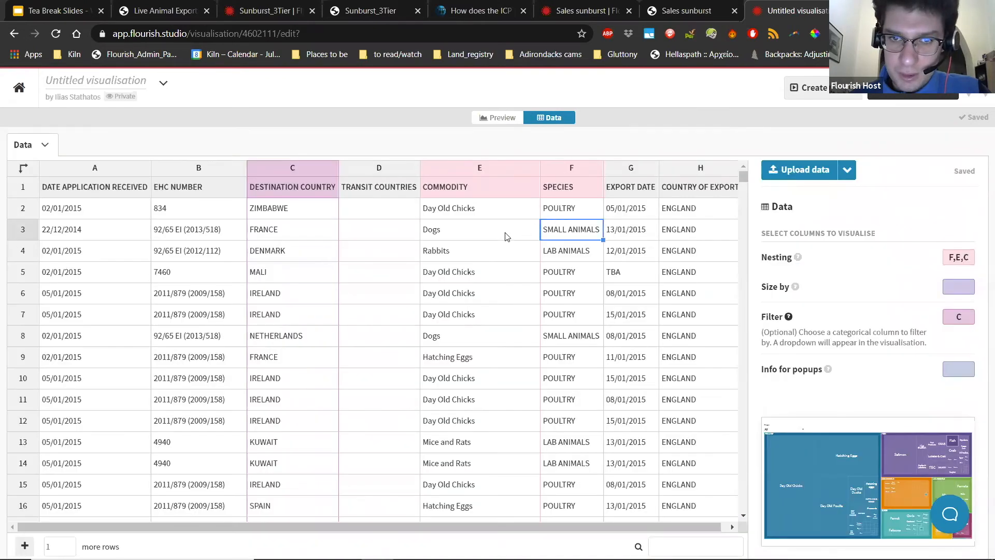
{"action": "left_click", "coordinate": [817, 251]}
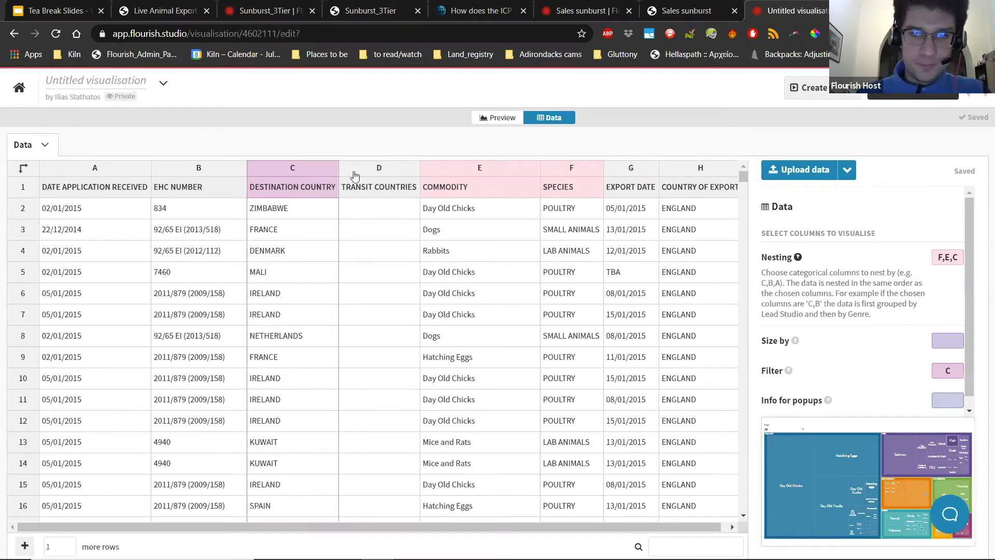
Preview the treemap and set its visible levels to 1.
{"action": "left_click", "coordinate": [563, 120]}
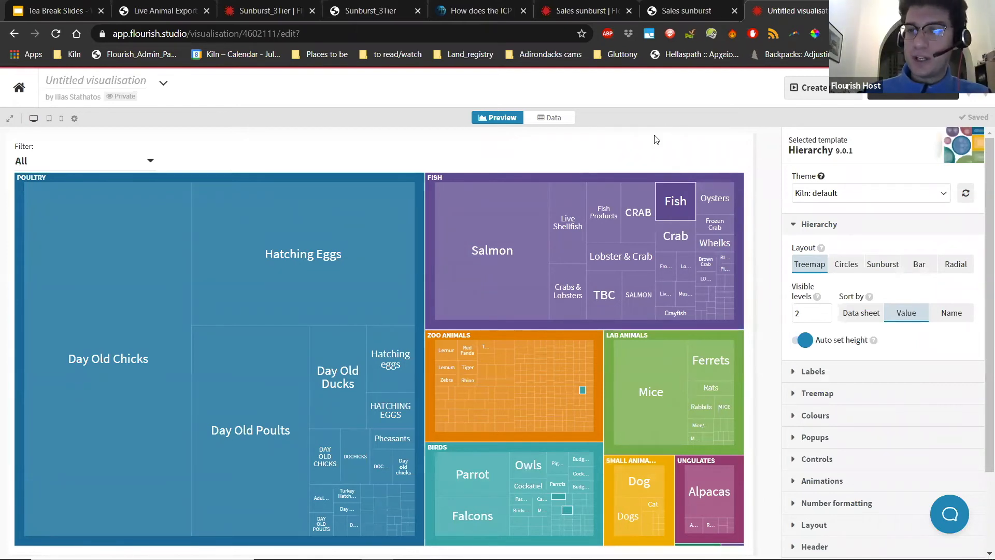
{"action": "left_click", "coordinate": [826, 317]}
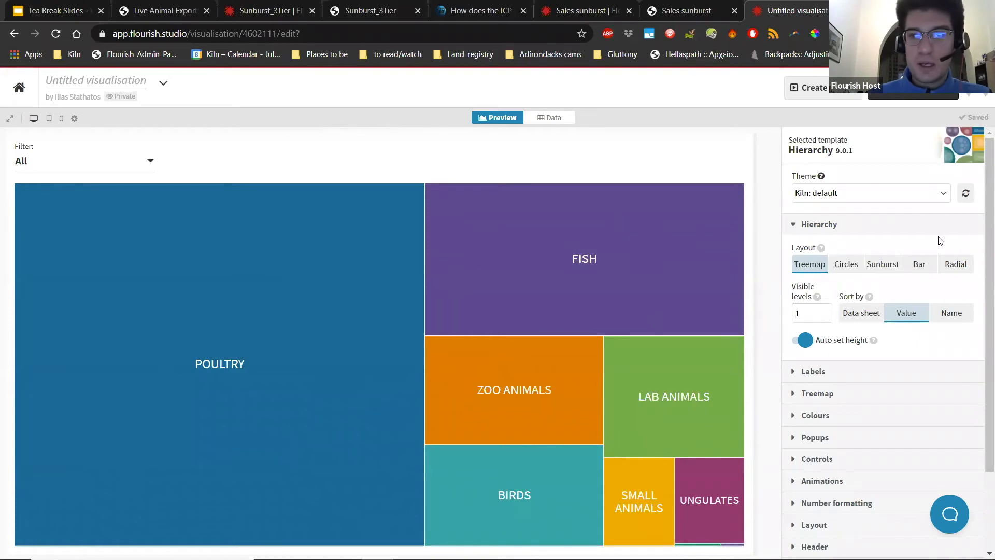
Apply the Kiln: Candy theme to the treemap.
{"action": "left_click", "coordinate": [901, 192]}
{"action": "key", "text": "ctrl+a"}
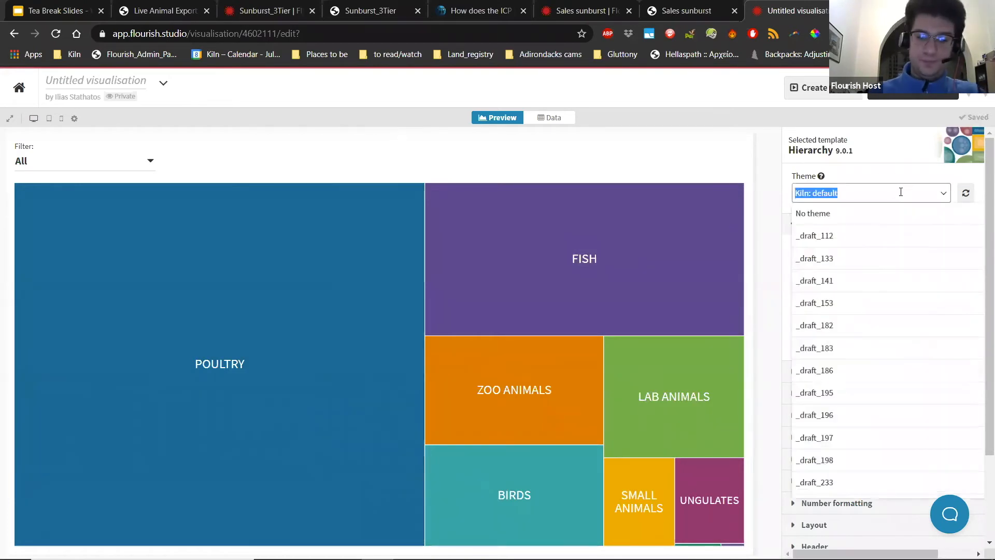
{"action": "type", "text": "KILN:CA"}
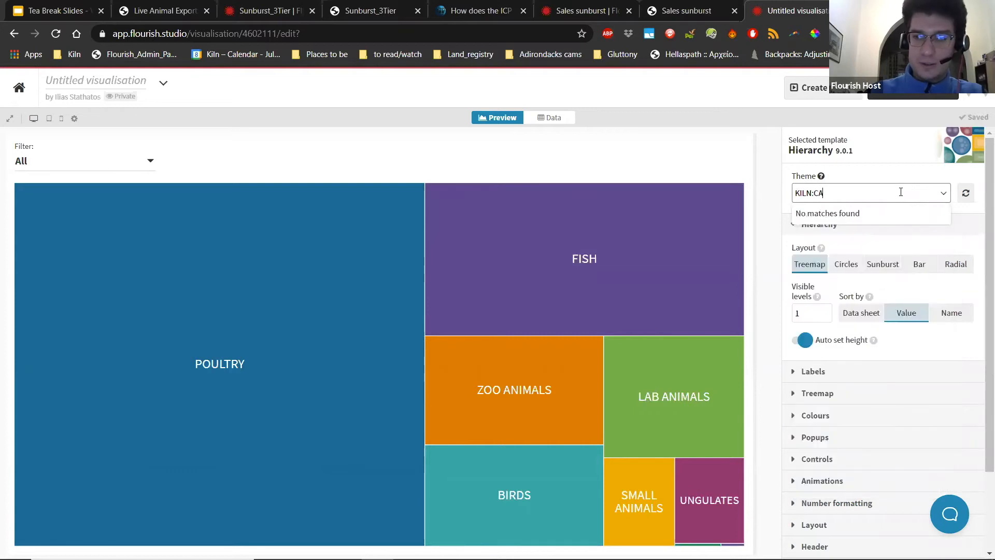
{"action": "key", "text": "BackSpace"}
{"action": "key", "text": "BackSpace"}
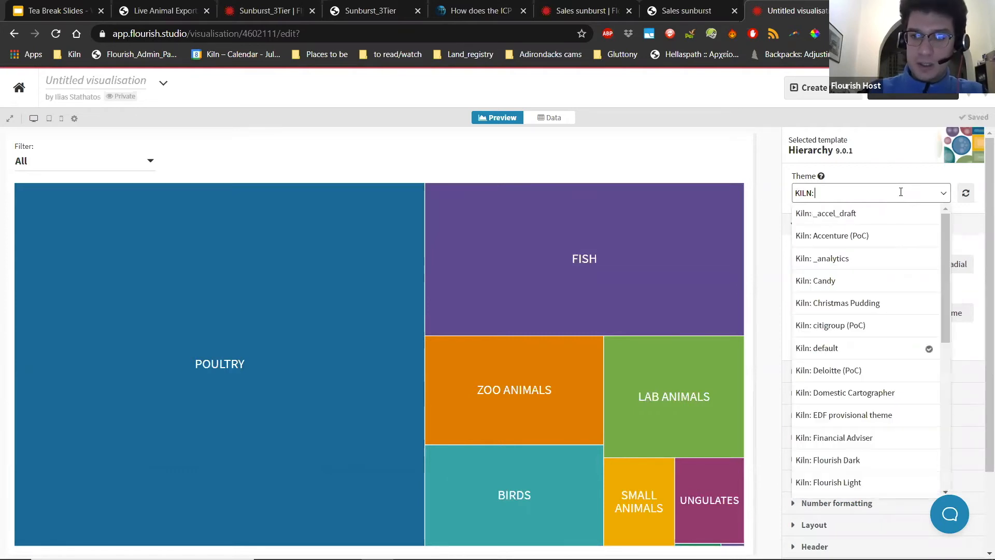
{"action": "type", "text": "ca"}
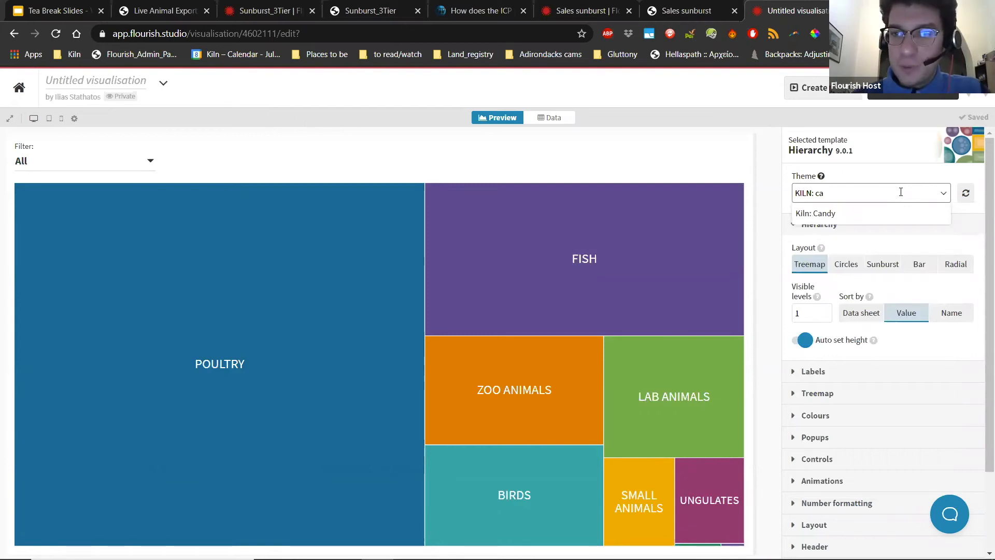
{"action": "left_click", "coordinate": [867, 215]}
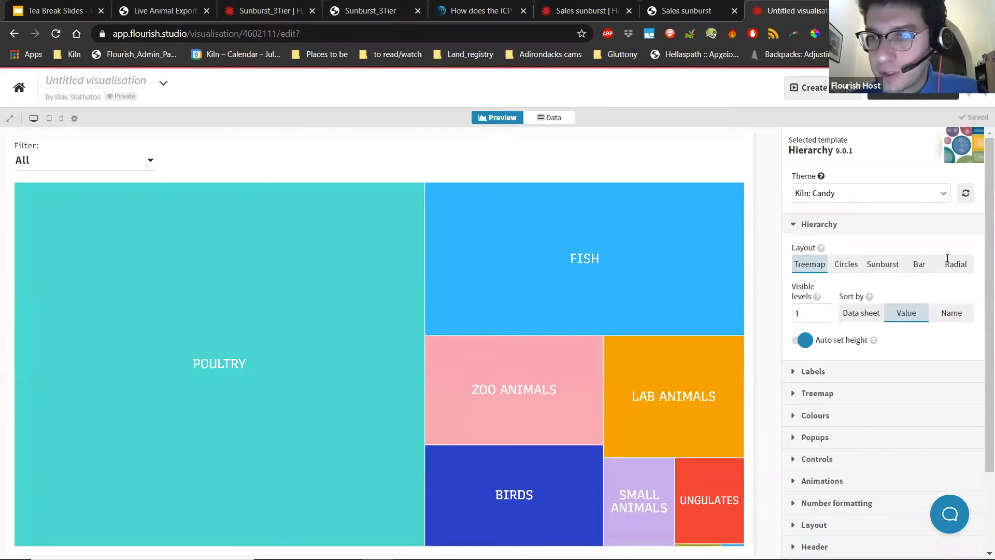
Try the nesting order C,F,E to group by destination country first, and preview the treemap.
{"action": "left_click_drag", "start_coordinate": [964, 258], "coordinate": [898, 263]}
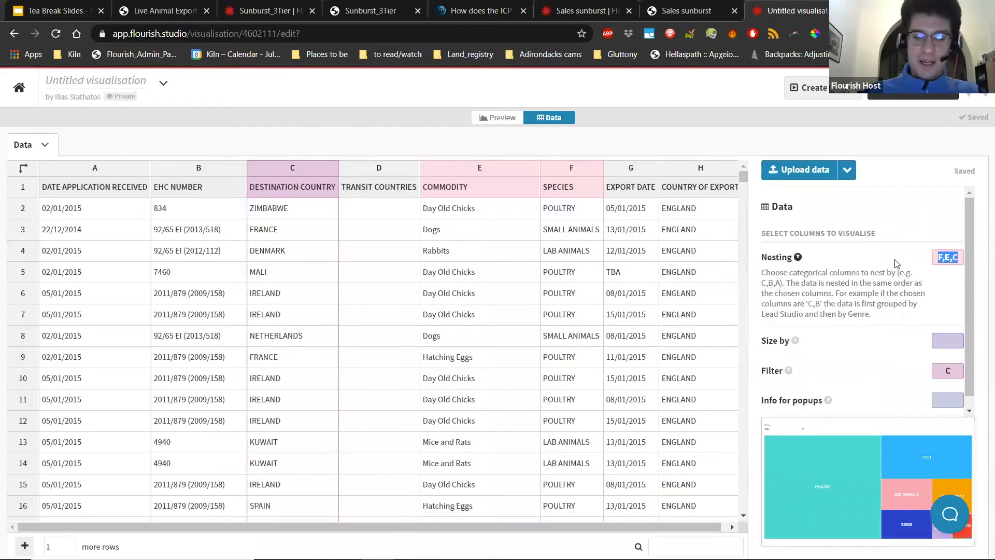
{"action": "type", "text": "C"}
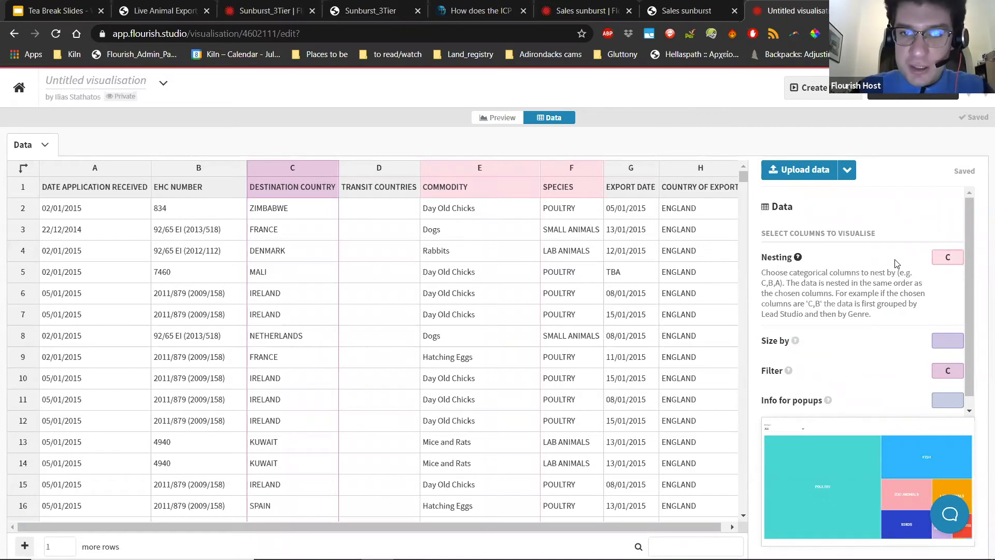
{"action": "type", "text": ",F"}
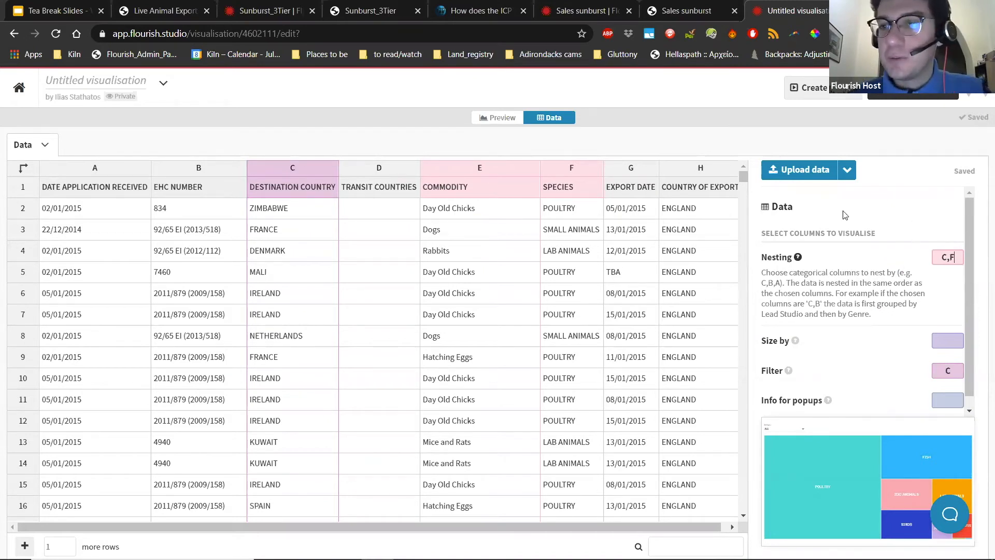
{"action": "type", "text": ",E"}
{"action": "left_click", "coordinate": [500, 123]}
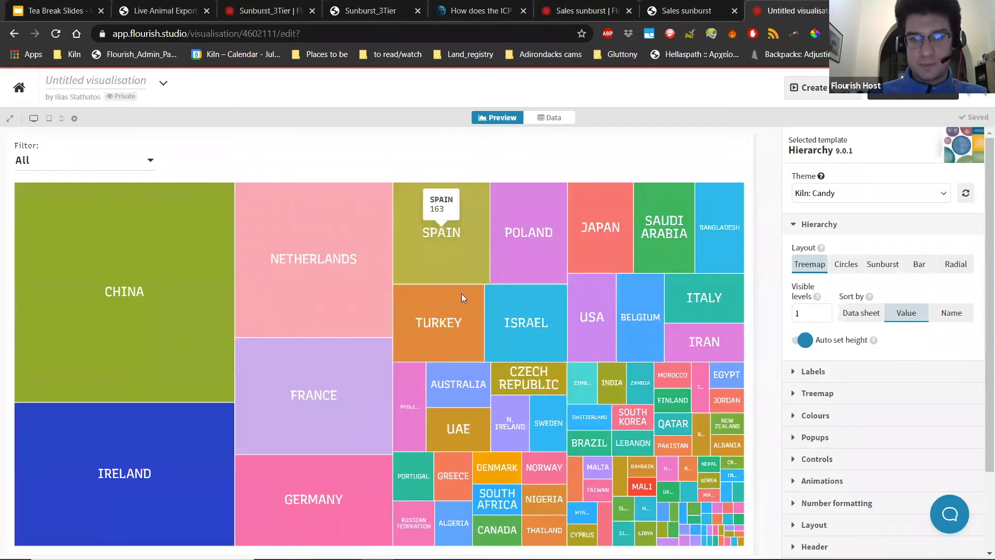
Set the treemap's nesting order to F,E,C to group by species first, and preview the result.
{"action": "left_click", "coordinate": [570, 117]}
{"action": "left_click_drag", "start_coordinate": [959, 257], "coordinate": [915, 264]}
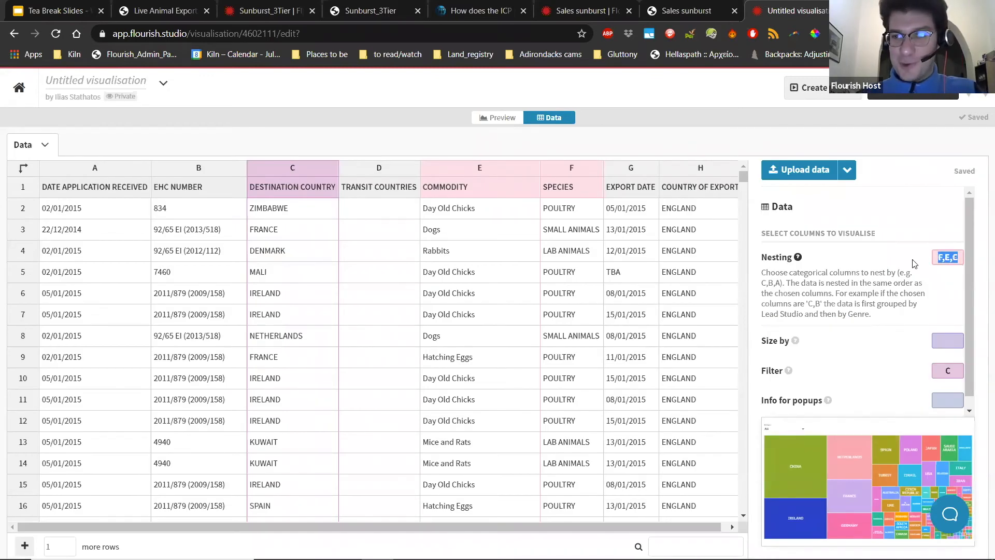
{"action": "type", "text": "F,E,C"}
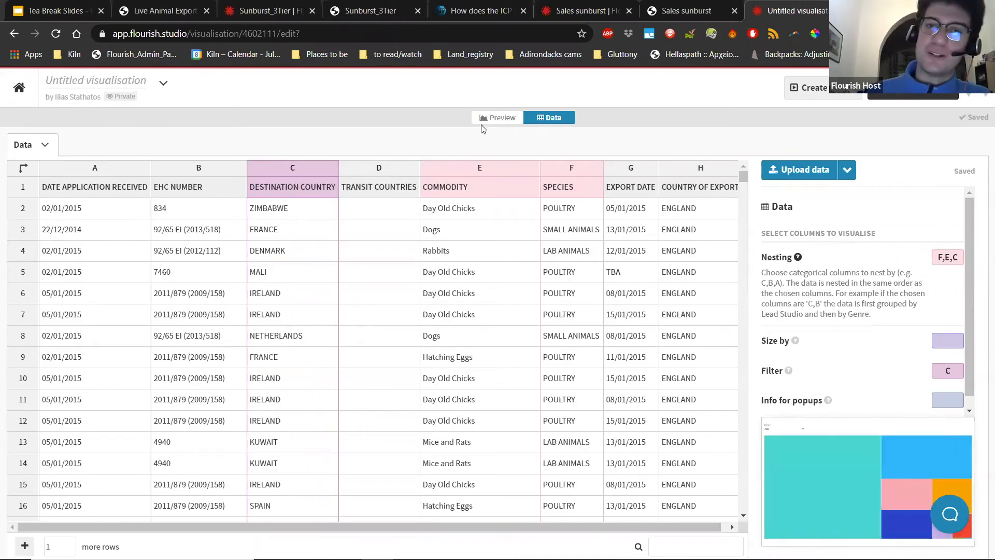
{"action": "left_click", "coordinate": [494, 120]}
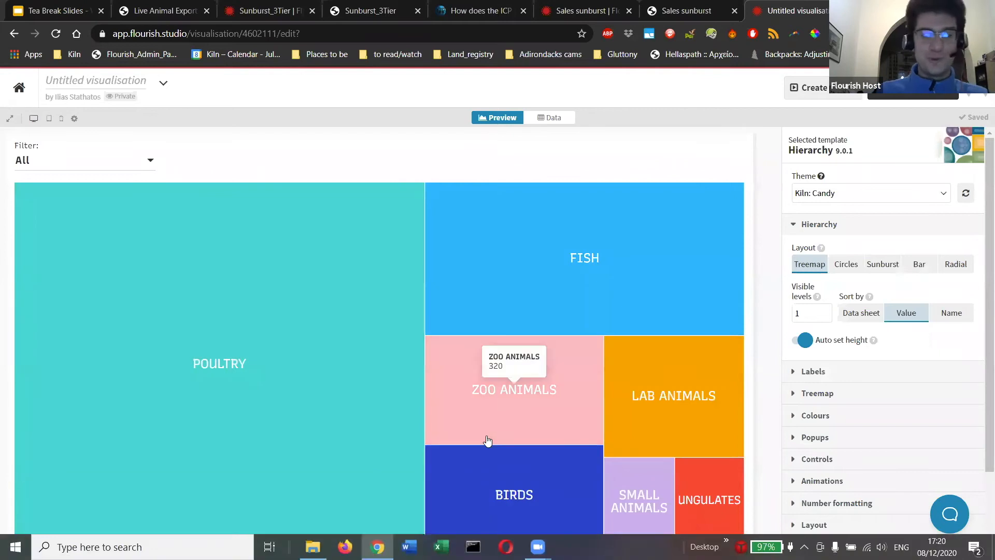
Explore the treemap's levels by zooming into Poultry and back out, and drilling into Birds down to Cockatiel.
{"action": "mouse_move", "coordinate": [290, 430]}
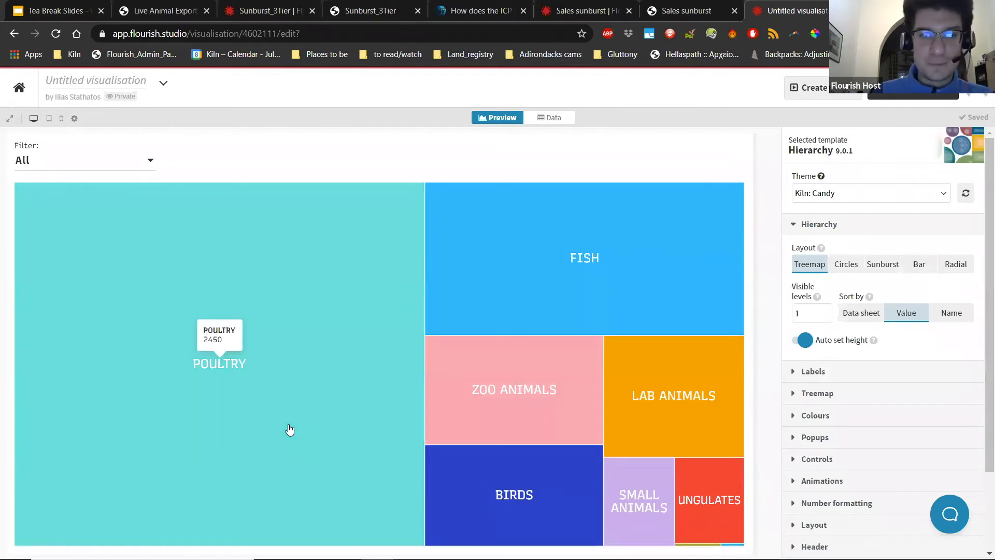
{"action": "left_click", "coordinate": [290, 430]}
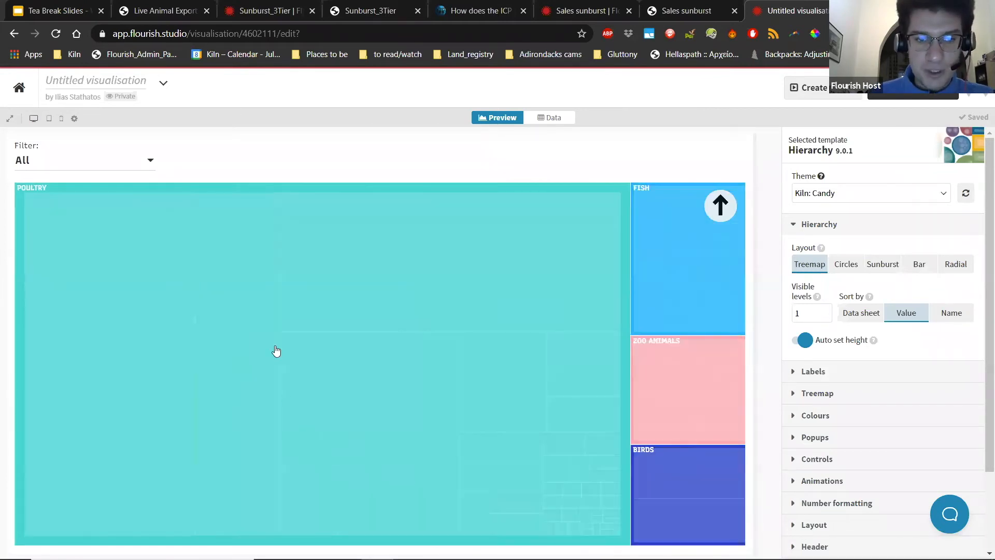
{"action": "left_click", "coordinate": [720, 205]}
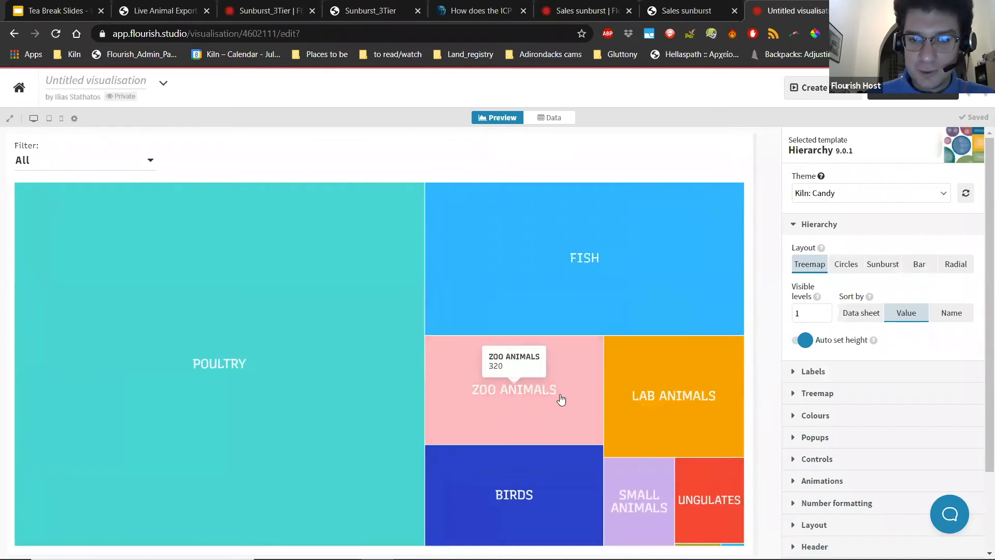
{"action": "left_click", "coordinate": [548, 492]}
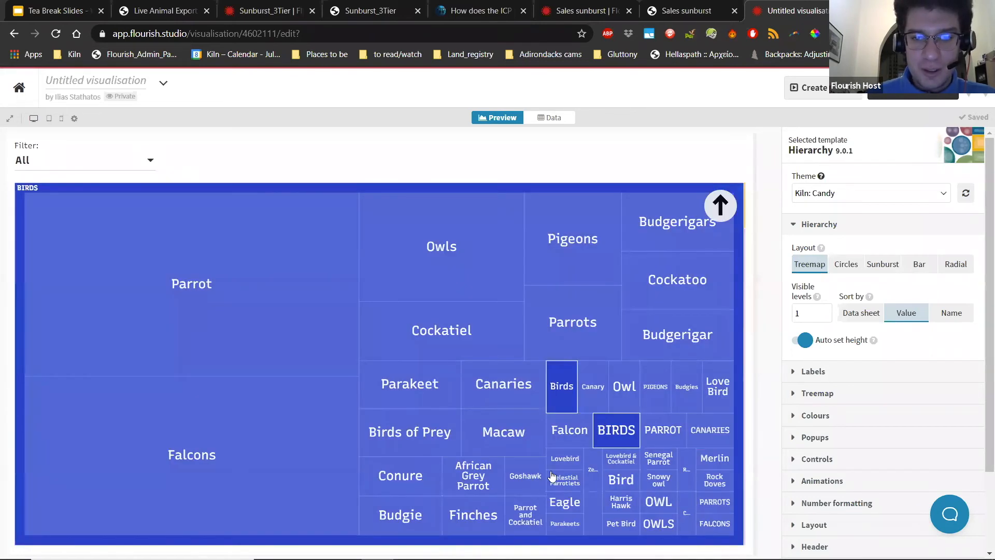
{"action": "left_click", "coordinate": [465, 342]}
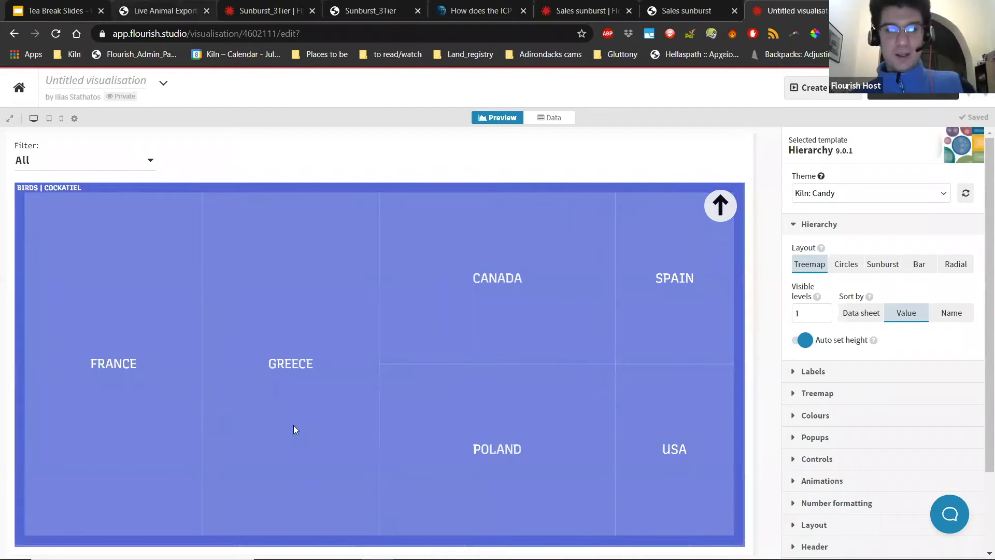
Switch to Google Slides, show the "Colors in hierarchy" slide, and open the Flourish story linked from its sunburst image.
{"action": "key", "text": "ctrl+1"}
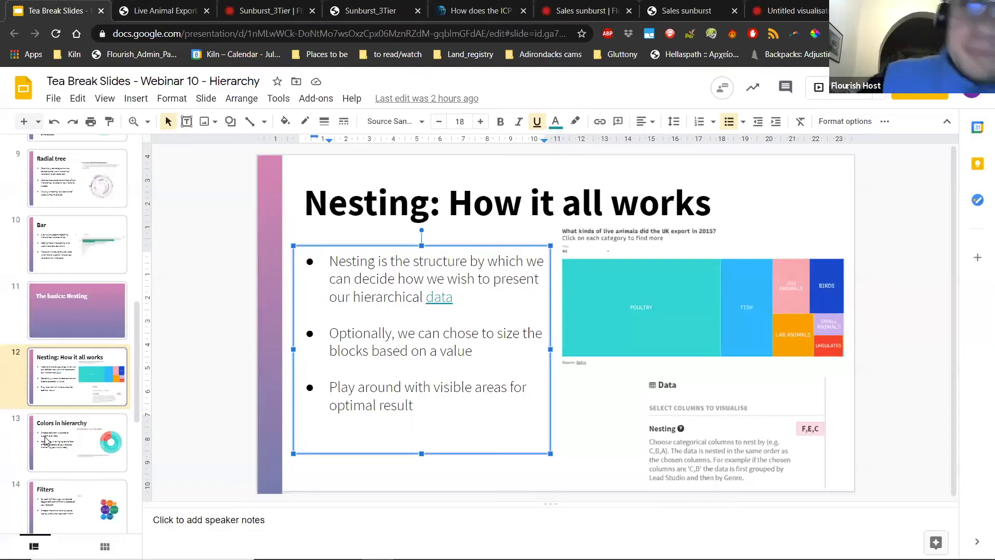
{"action": "left_click", "coordinate": [87, 430]}
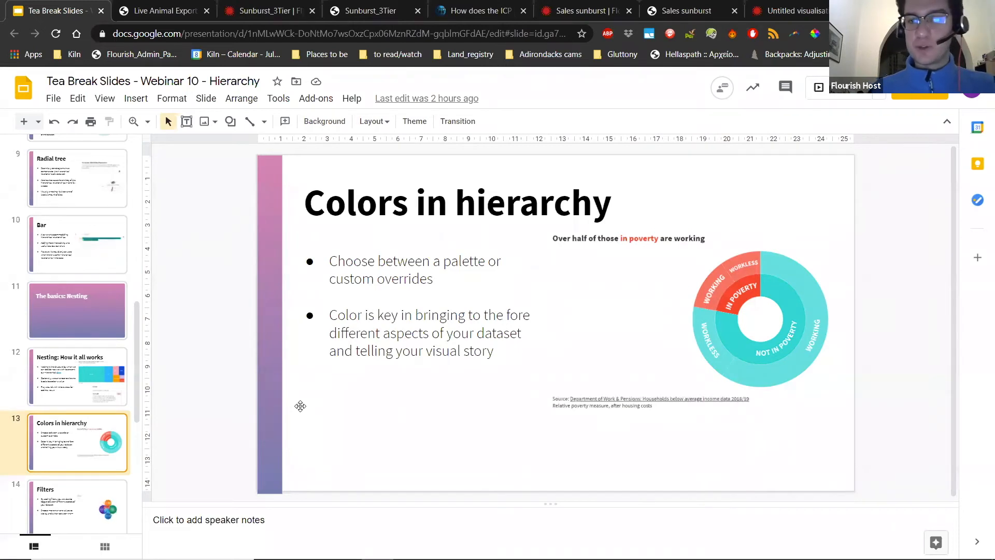
{"action": "left_click", "coordinate": [695, 336]}
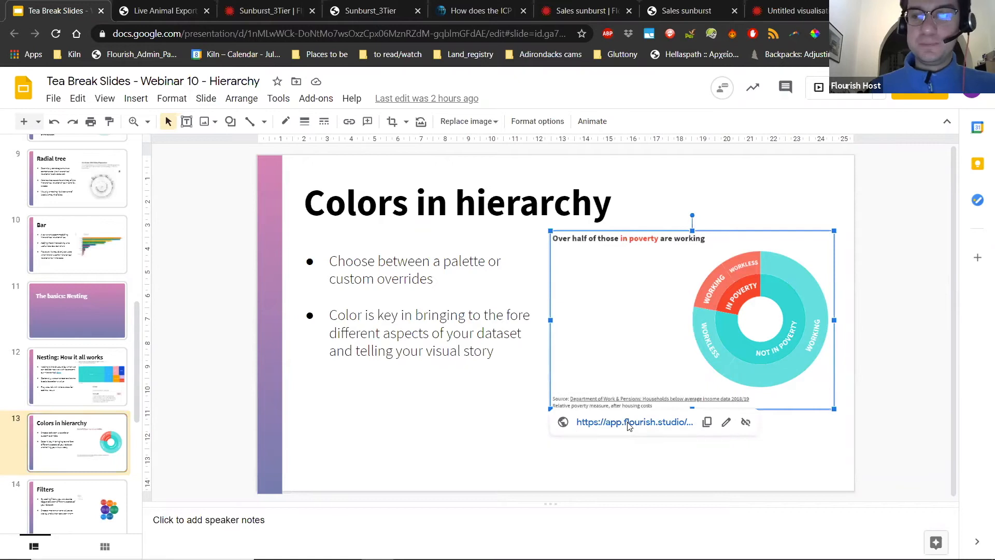
{"action": "left_click", "coordinate": [628, 423]}
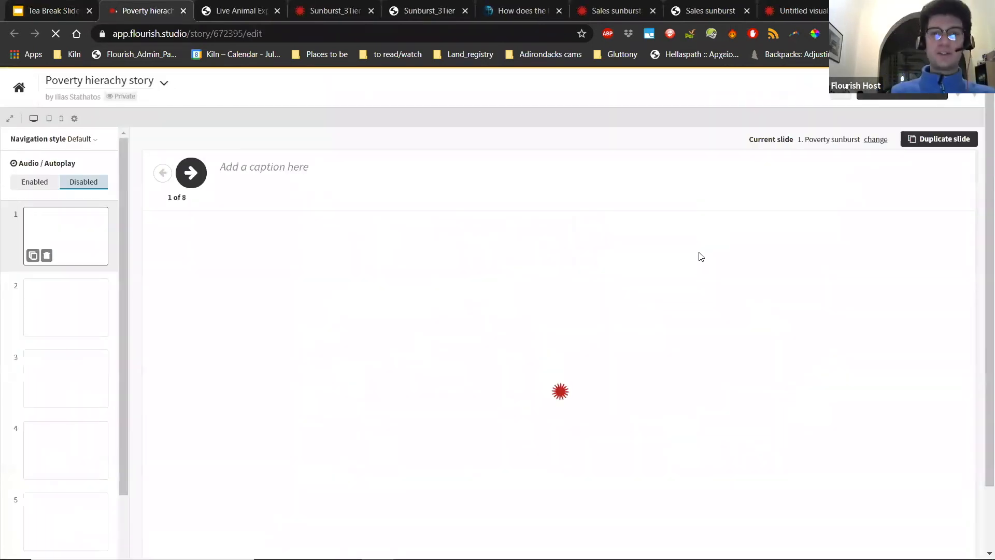
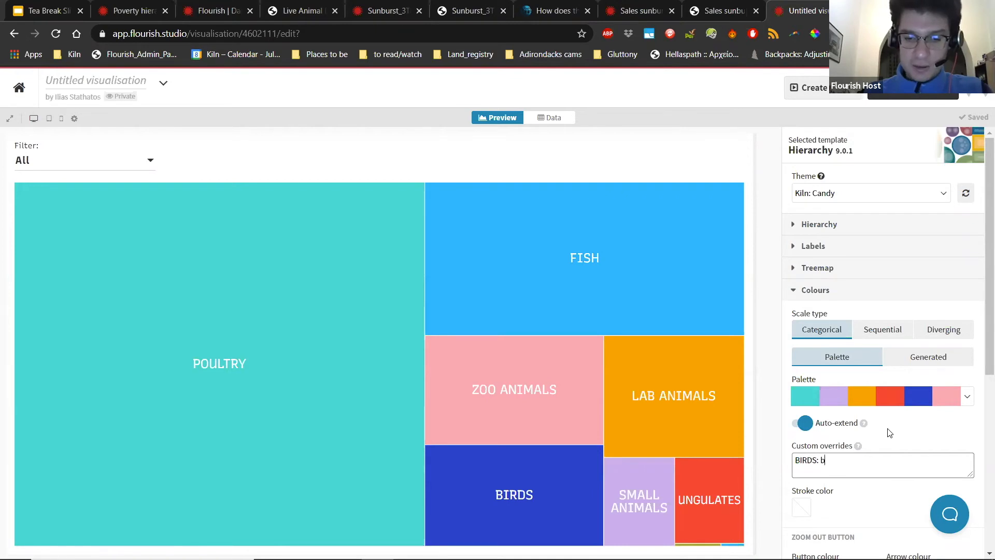
Finish the custom colour override "BIRDS: black" for the animal export treemap and apply it.
{"action": "type", "text": "lack"}
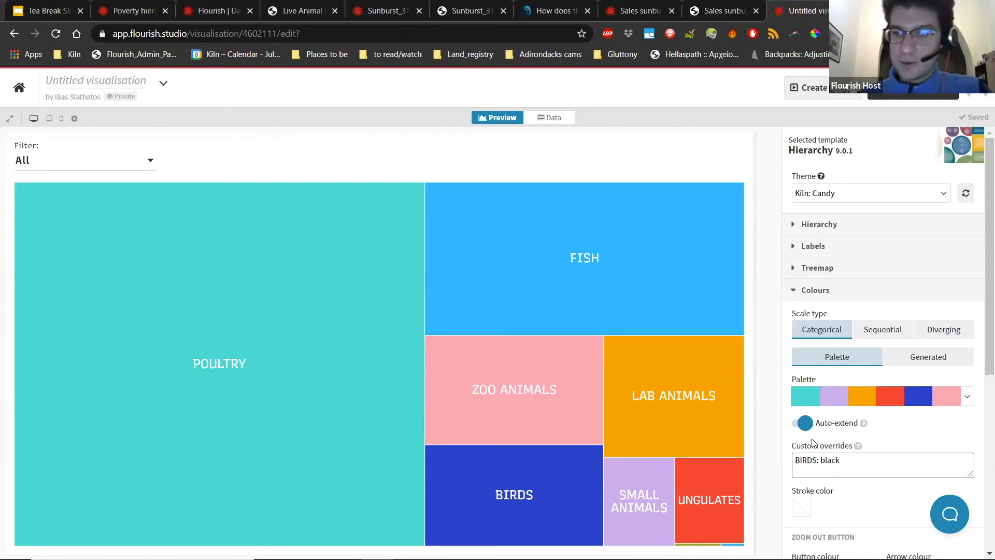
{"action": "scroll", "coordinate": [814, 444], "scroll_direction": "down", "scroll_amount": 4}
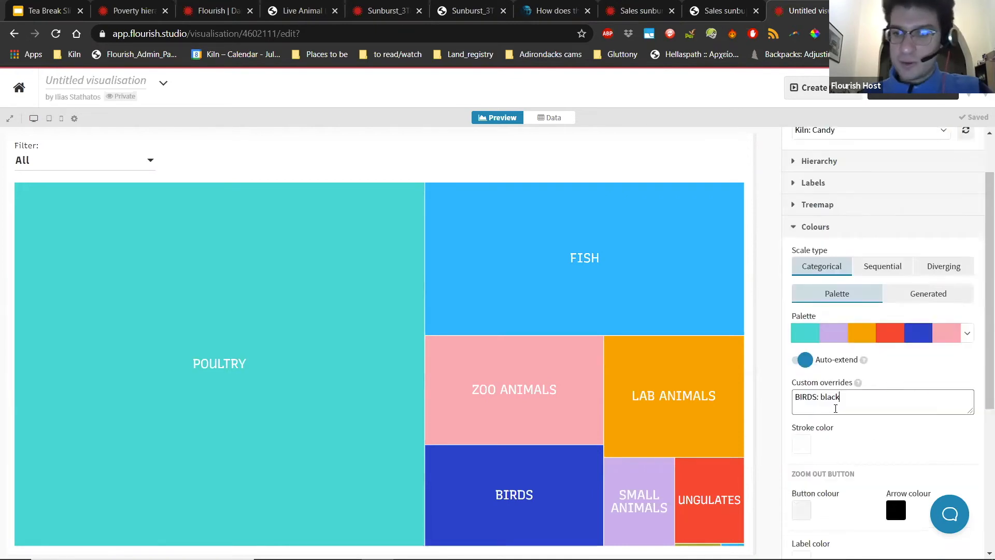
{"action": "left_click", "coordinate": [763, 307]}
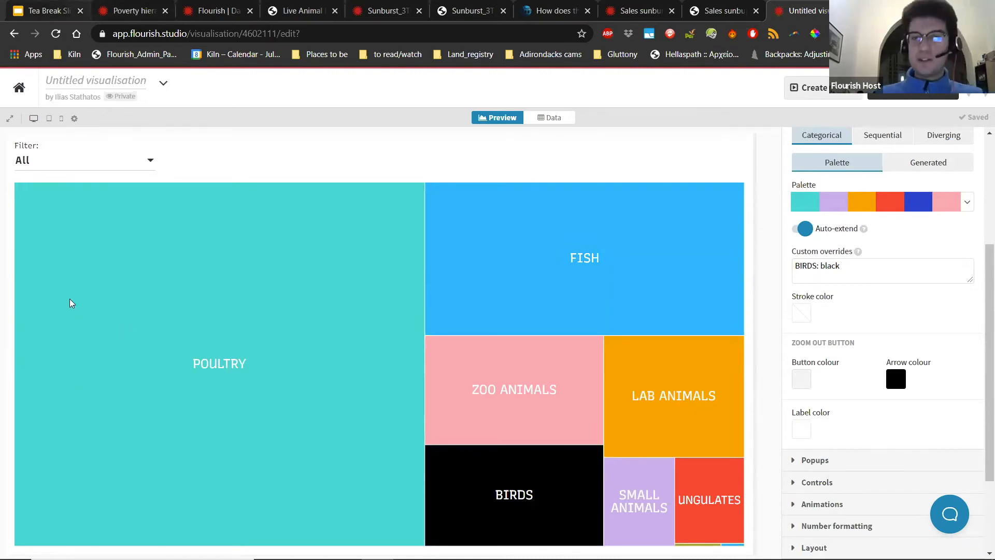
Show the Filters slide in Google Slides, open its linked Flourish sales visualisation, and view that chart full-page.
{"action": "key", "text": "ctrl+1"}
{"action": "key", "text": "Down"}
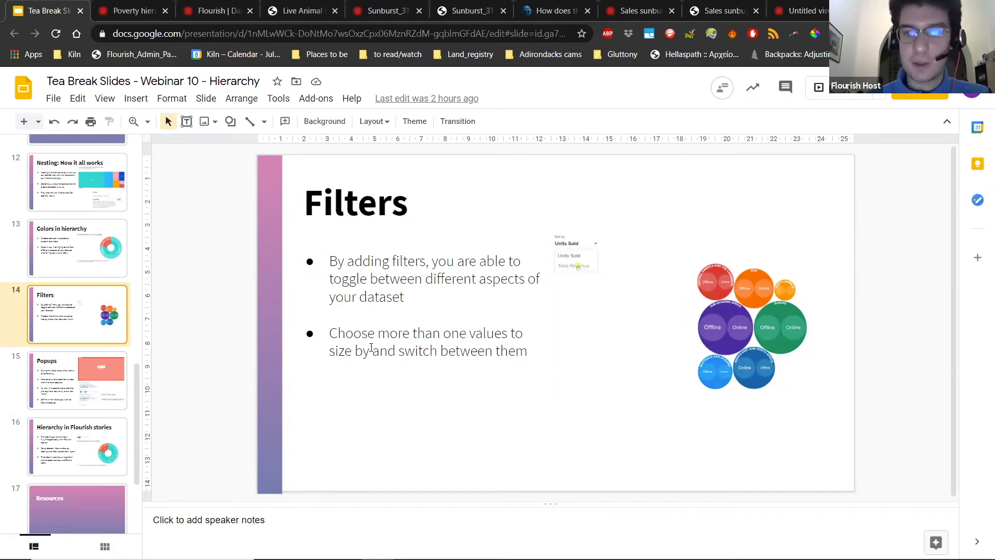
{"action": "left_click", "coordinate": [750, 334]}
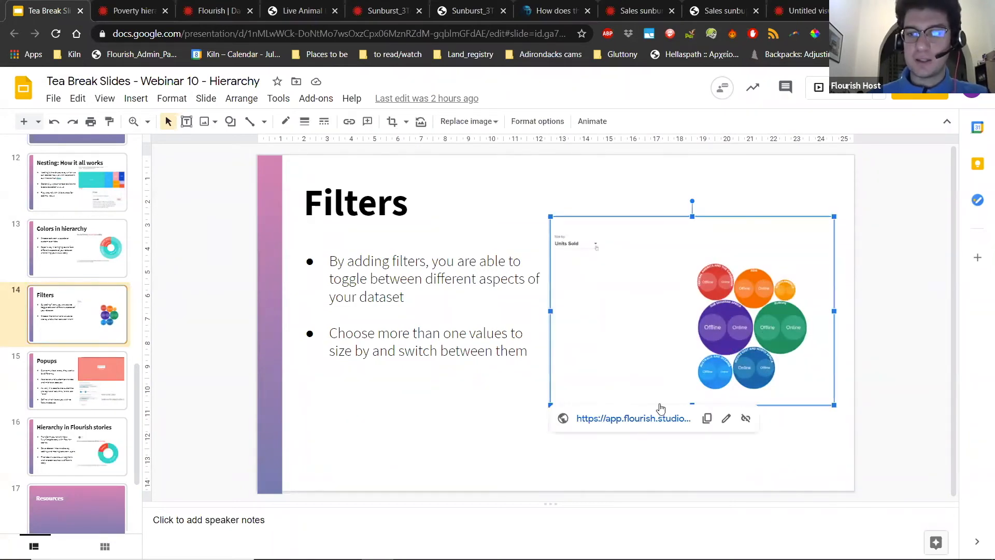
{"action": "left_click", "coordinate": [641, 418]}
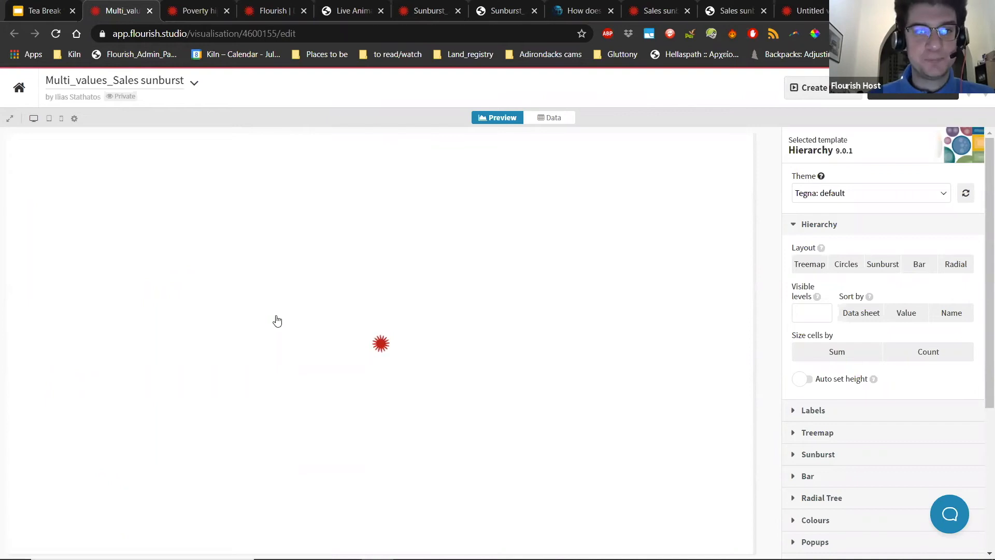
{"action": "left_click", "coordinate": [12, 120]}
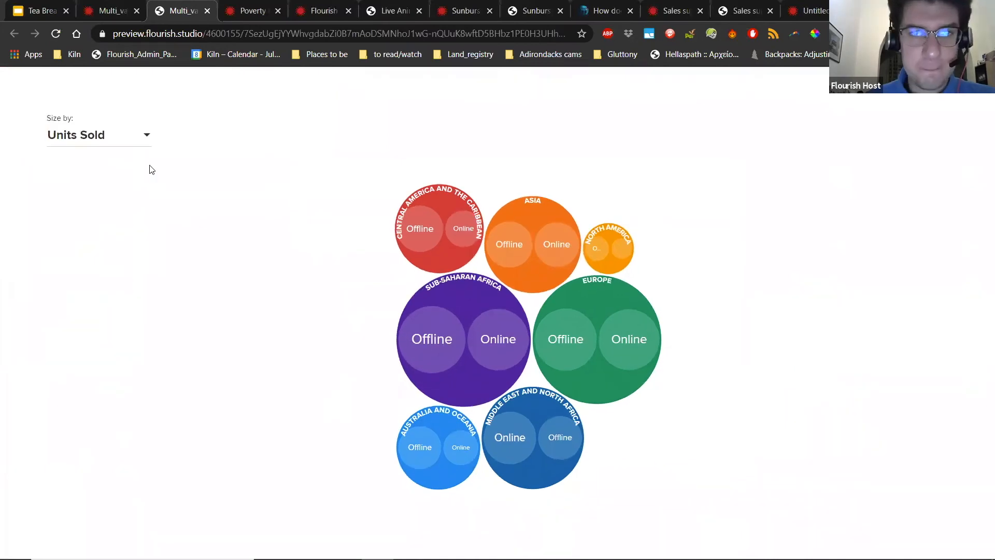
Examine the Units Sold and Total Revenue columns used for Size by in the Multi_values_Sales sunburst data.
{"action": "left_click", "coordinate": [129, 4]}
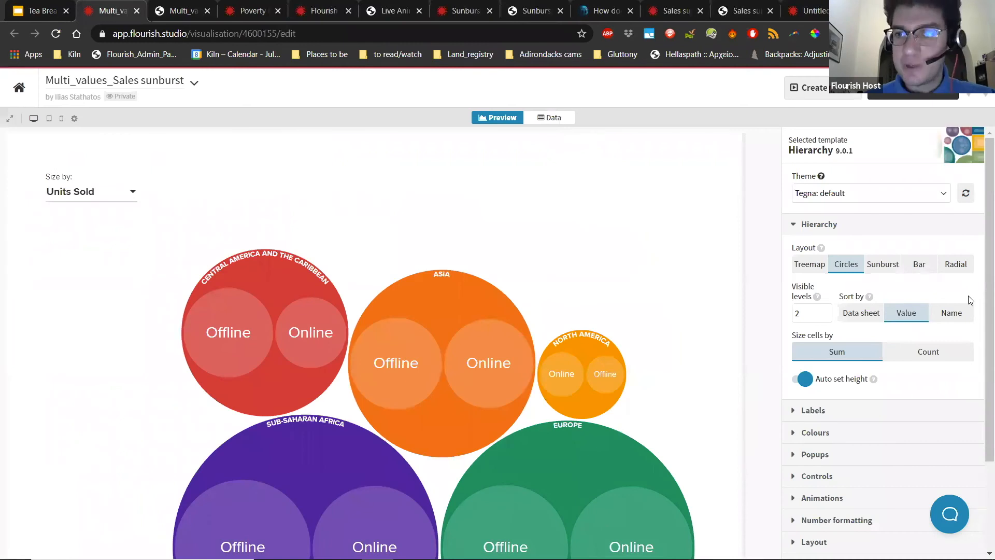
{"action": "left_click", "coordinate": [549, 117]}
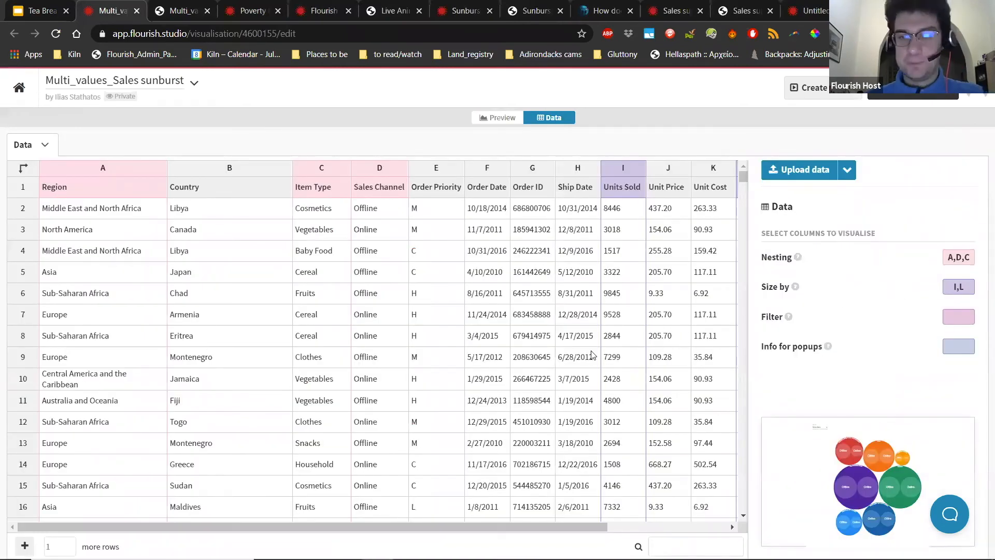
{"action": "left_click", "coordinate": [624, 194]}
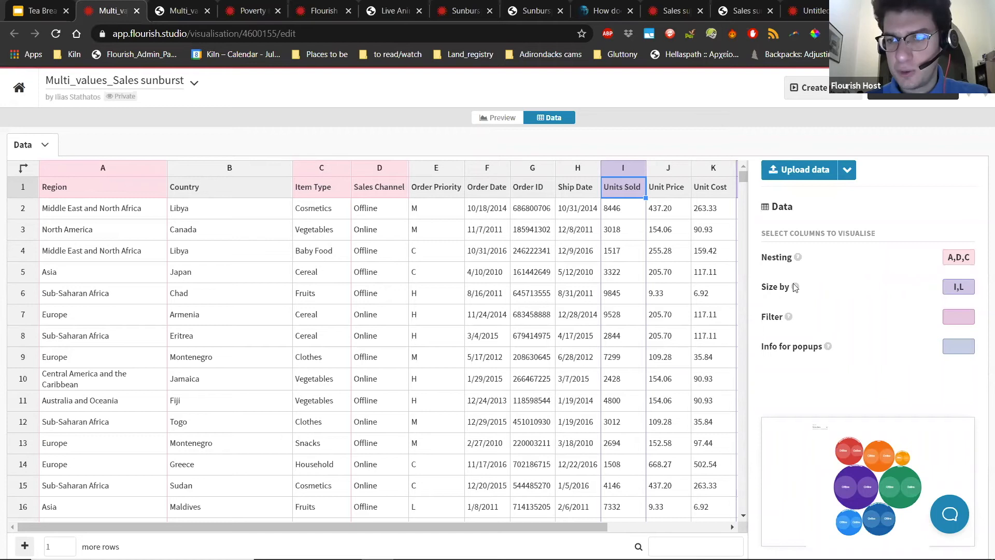
{"action": "left_click_drag", "start_coordinate": [539, 527], "coordinate": [630, 528]}
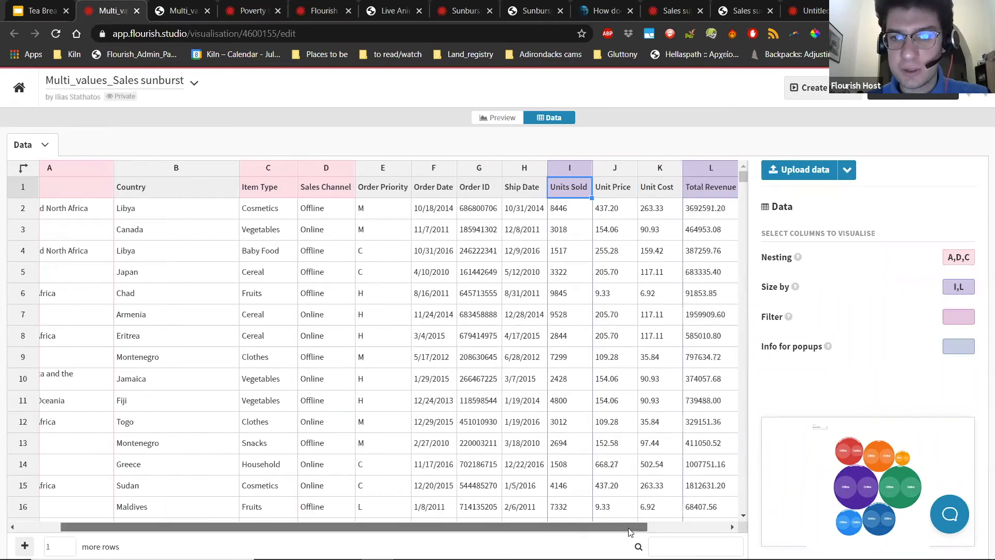
{"action": "scroll", "coordinate": [632, 254], "scroll_direction": "right", "scroll_amount": 2}
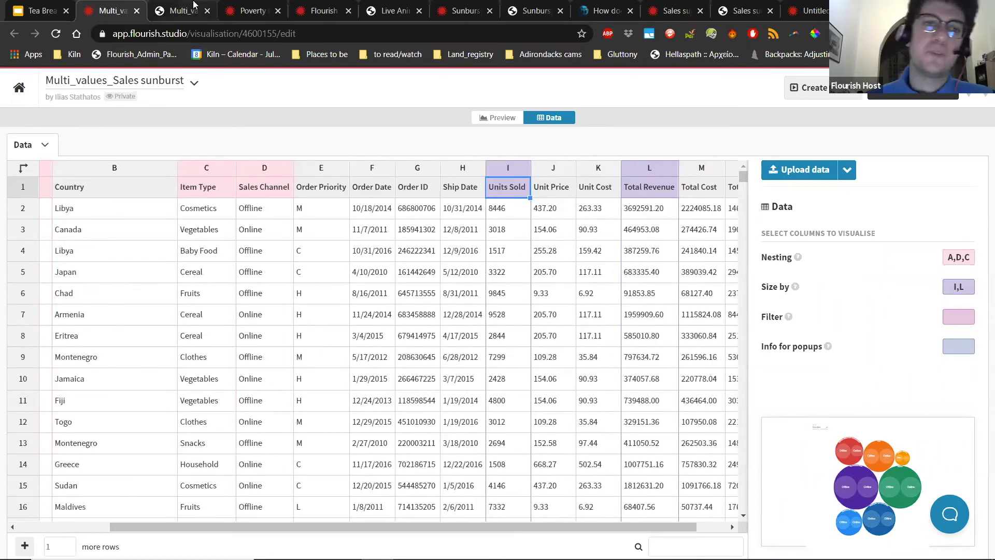
Switch the full-page circle chart's sizing to Total Revenue and back to Units Sold.
{"action": "left_click", "coordinate": [193, 6]}
{"action": "left_click", "coordinate": [145, 136]}
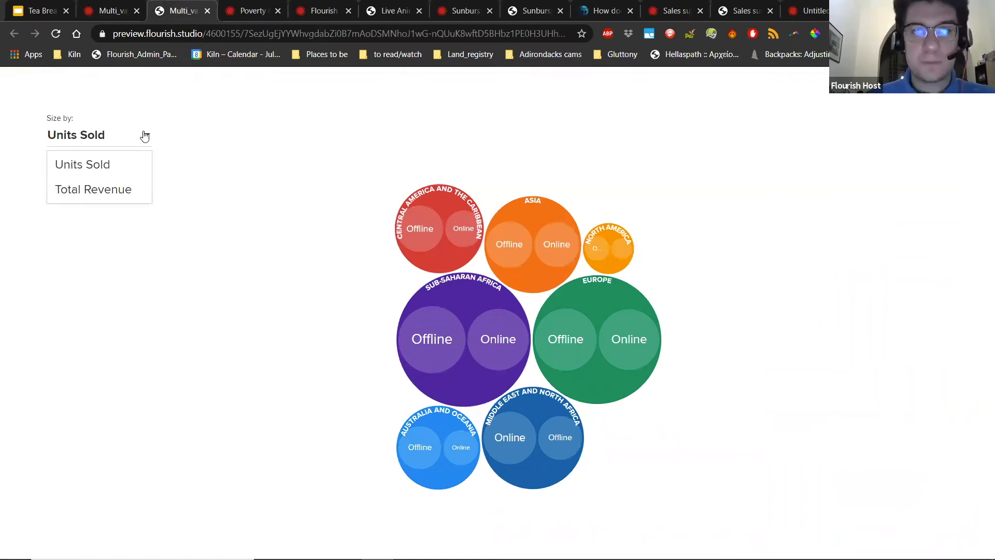
{"action": "left_click", "coordinate": [100, 189]}
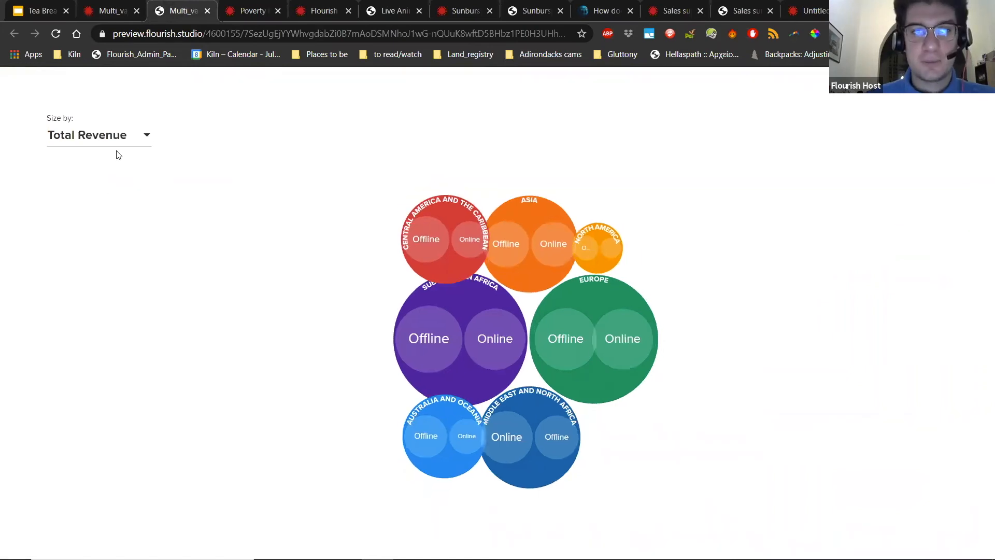
{"action": "left_click", "coordinate": [118, 141]}
{"action": "left_click", "coordinate": [116, 167]}
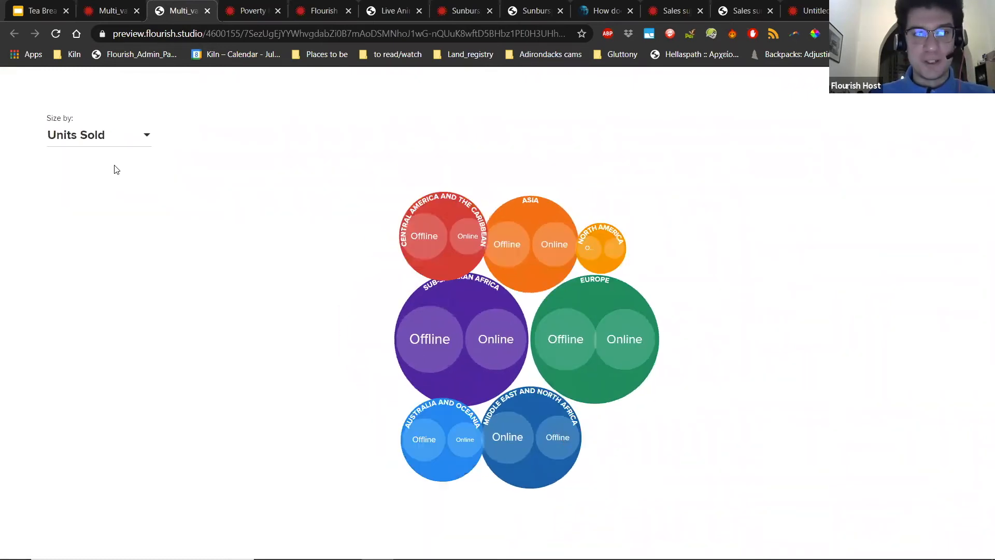
Show the Popups slide in Google Slides, and return to the animal export treemap in Flourish to examine its Popups settings.
{"action": "left_click", "coordinate": [53, 6]}
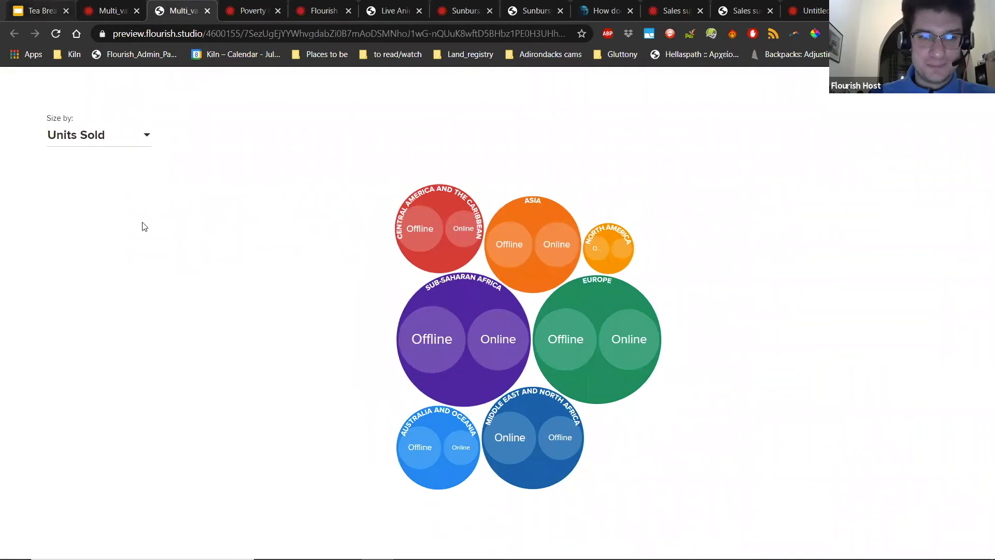
{"action": "left_click", "coordinate": [76, 385]}
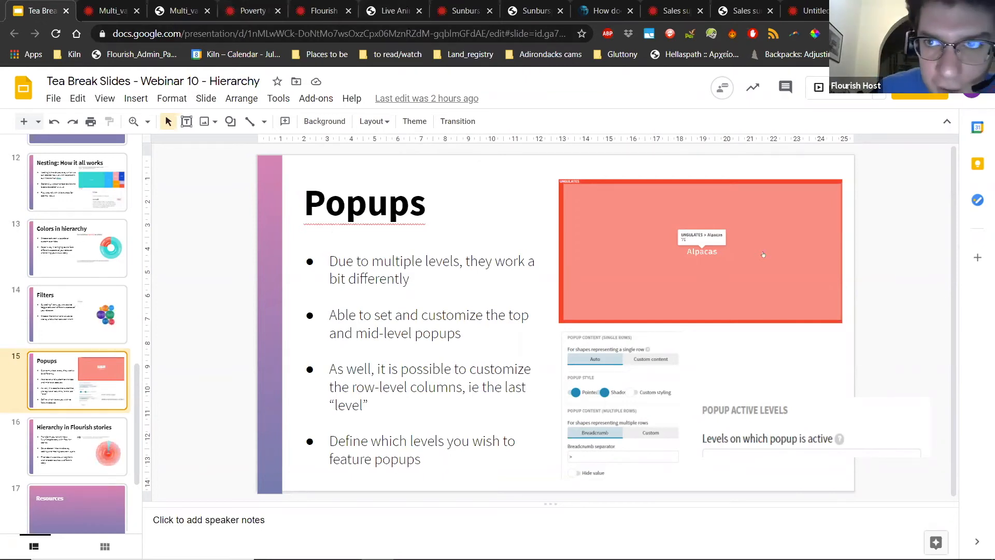
{"action": "left_click", "coordinate": [808, 10]}
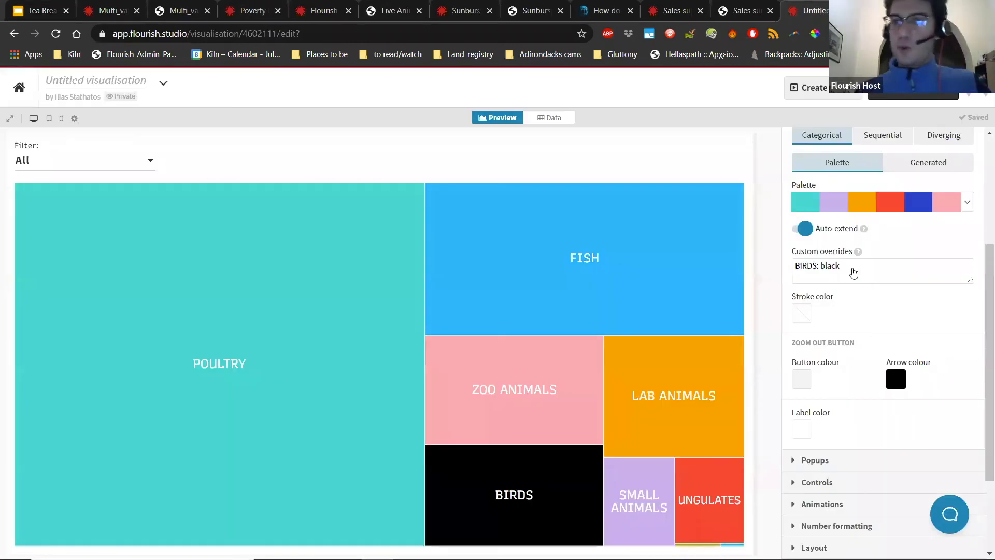
{"action": "scroll", "coordinate": [861, 233], "scroll_direction": "up", "scroll_amount": 3}
{"action": "left_click", "coordinate": [869, 261]}
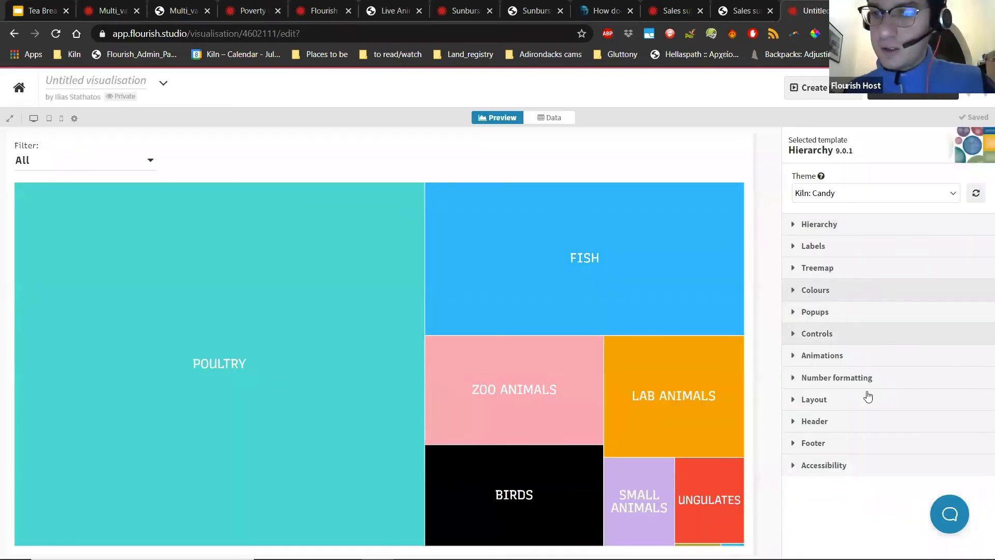
{"action": "left_click", "coordinate": [845, 313]}
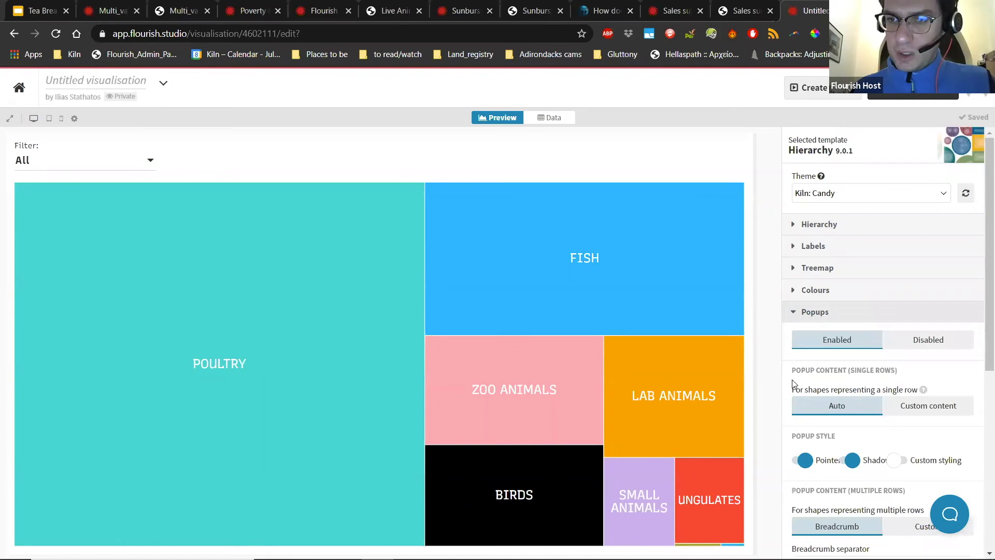
{"action": "scroll", "coordinate": [799, 382], "scroll_direction": "down", "scroll_amount": 3}
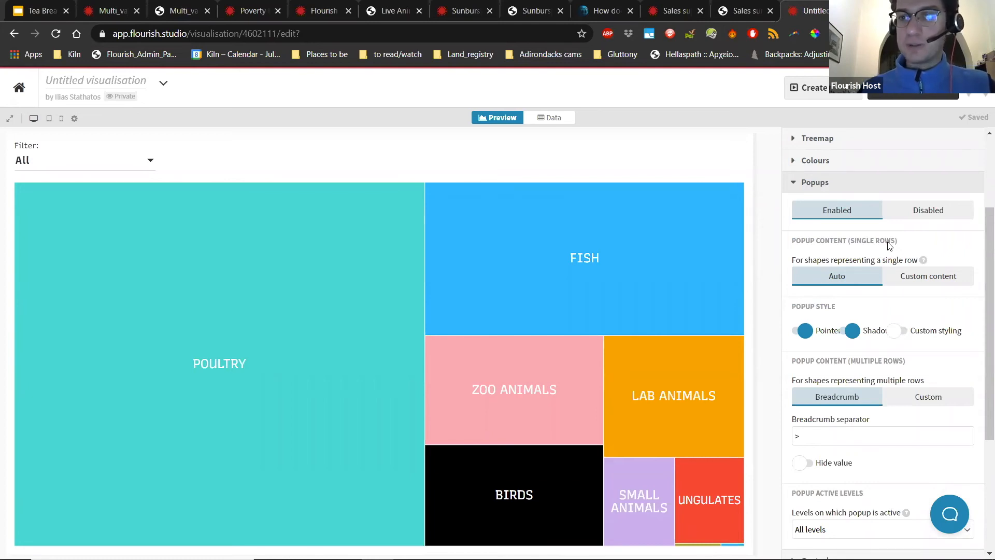
{"action": "mouse_move", "coordinate": [625, 301]}
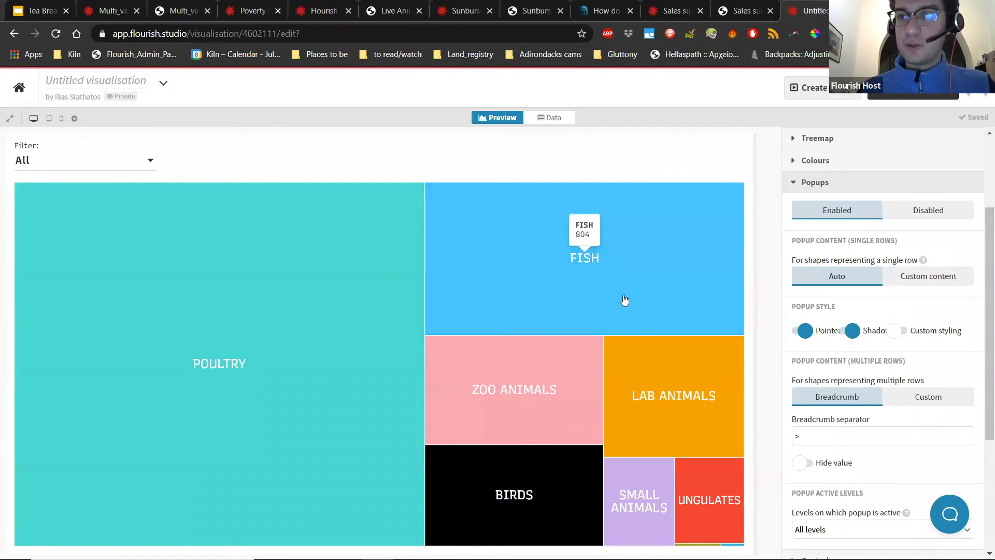
Drill into the Fish category and its crab subcategory in the treemap preview, and return to the top-level categories.
{"action": "left_click", "coordinate": [625, 301]}
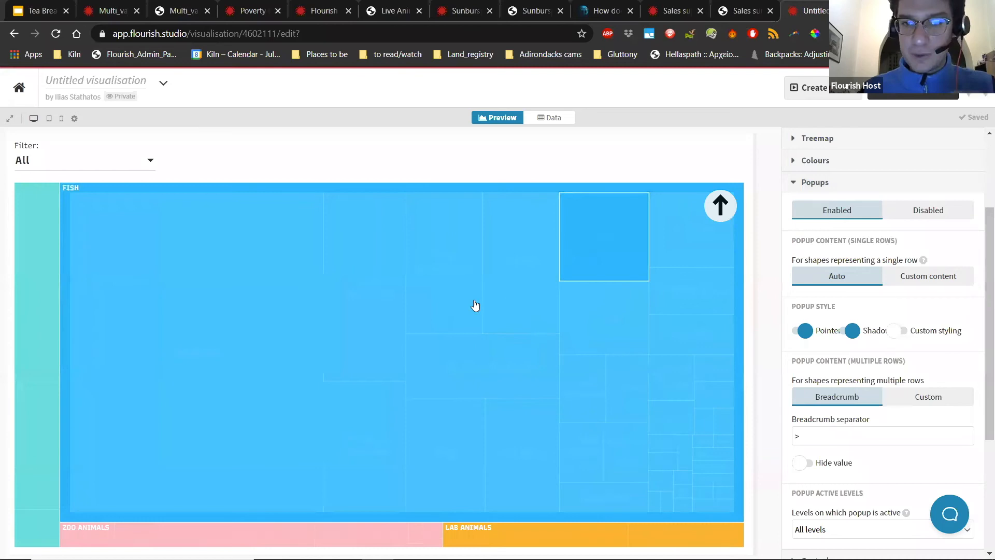
{"action": "left_click", "coordinate": [476, 306]}
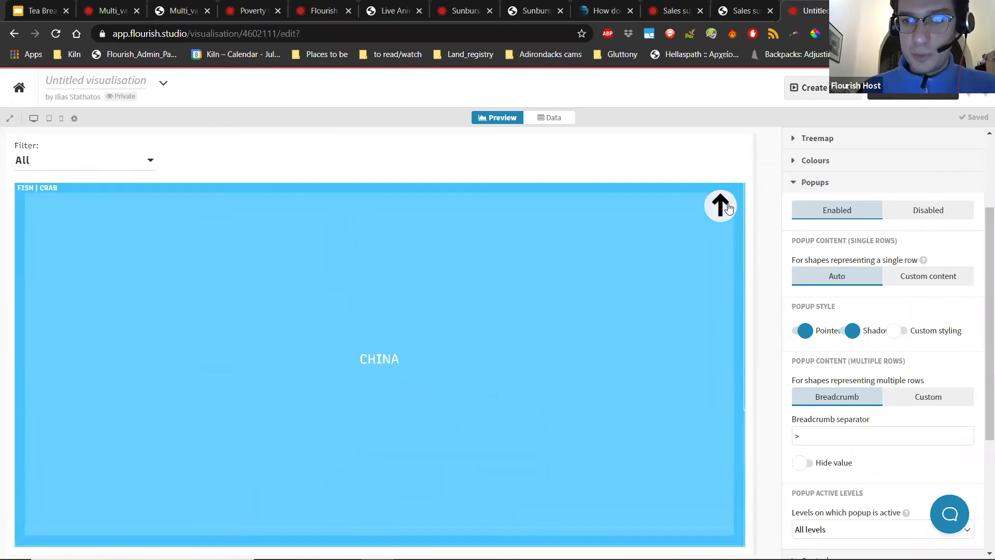
{"action": "left_click", "coordinate": [726, 205]}
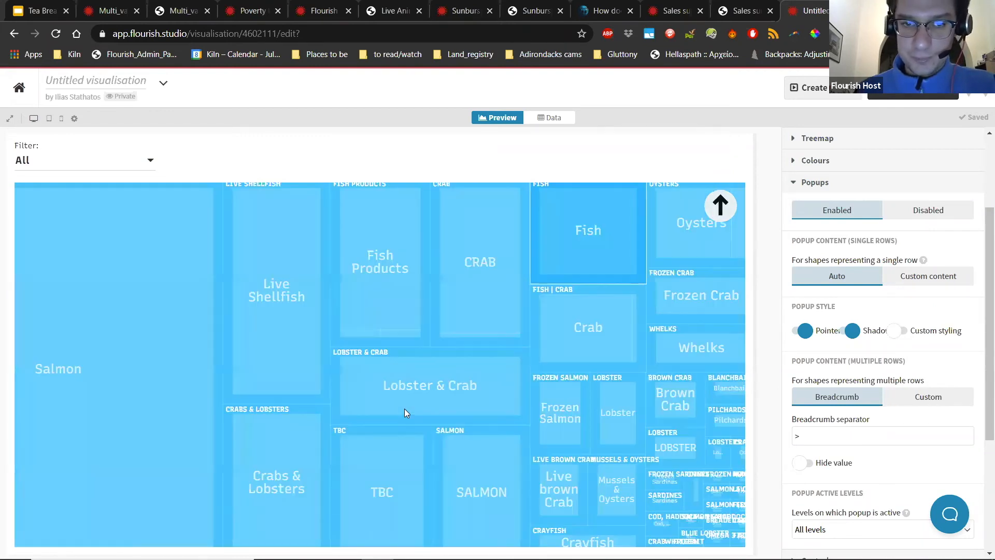
{"action": "left_click", "coordinate": [404, 409]}
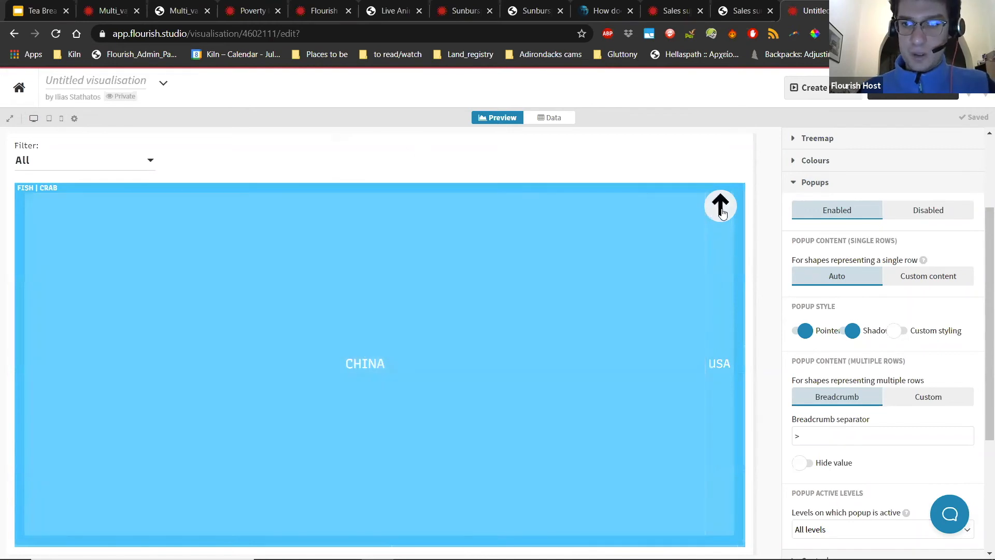
{"action": "left_click", "coordinate": [722, 210]}
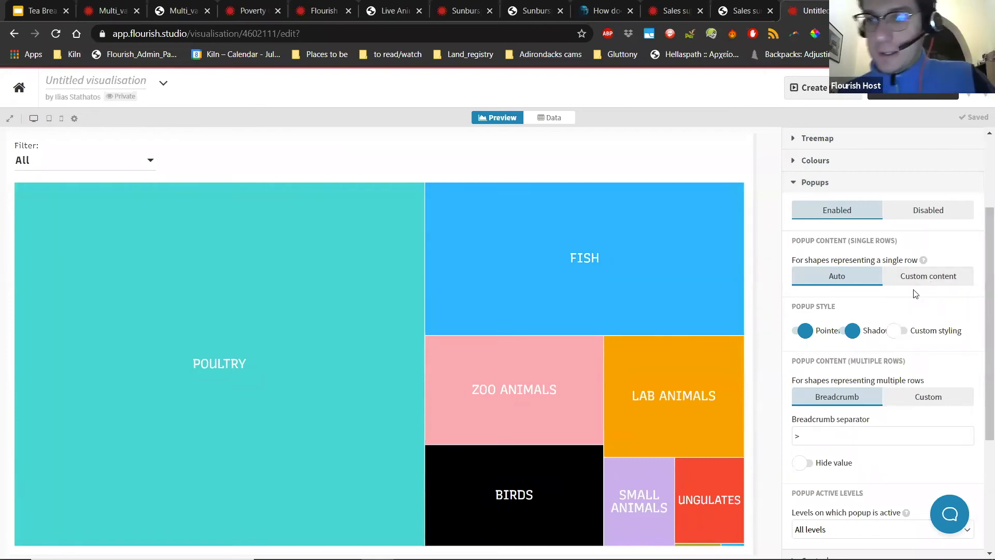
Examine the top-level category popups and the multiple-row popup content settings, consulting the Popups slide in Google Slides and returning to Flourish.
{"action": "scroll", "coordinate": [912, 290], "scroll_direction": "down", "scroll_amount": 1}
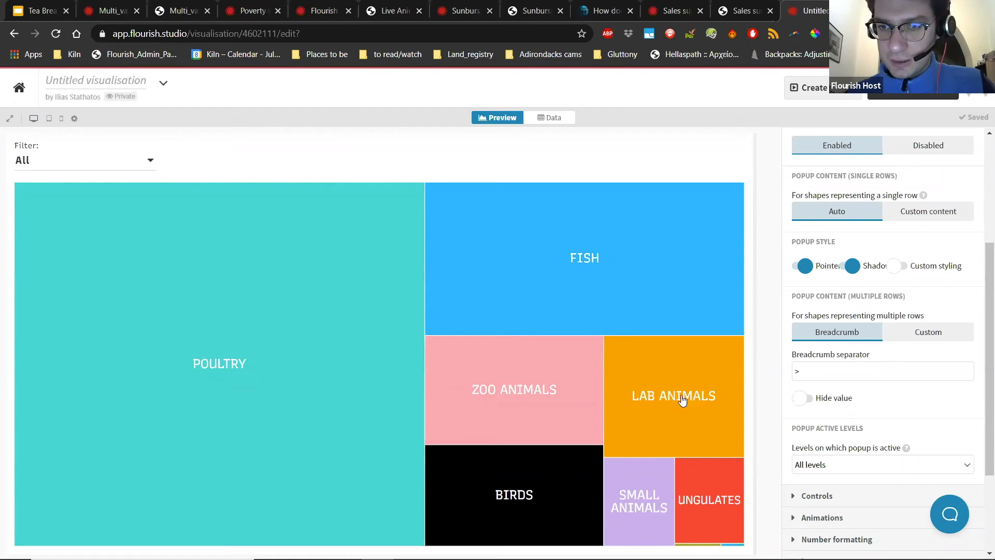
{"action": "mouse_move", "coordinate": [514, 398]}
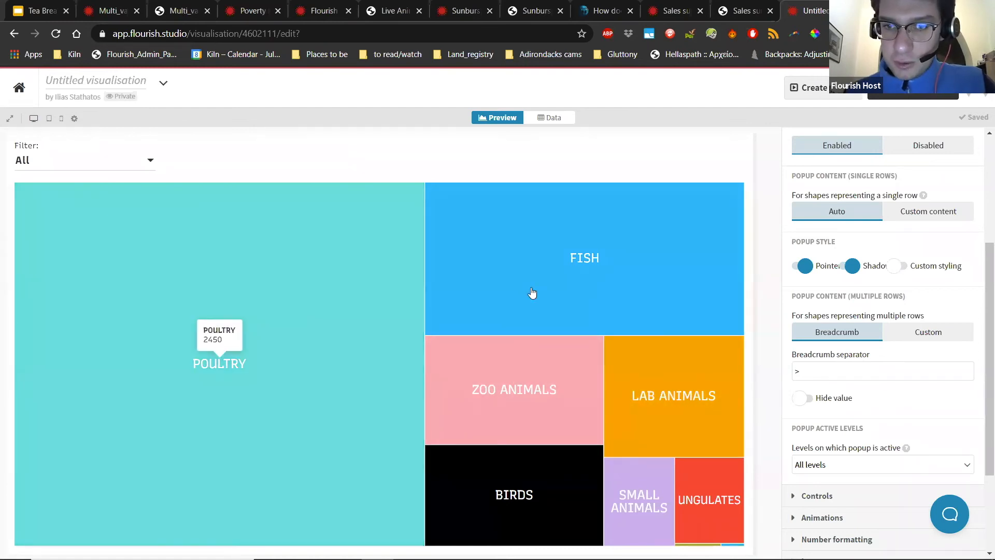
{"action": "mouse_move", "coordinate": [542, 286]}
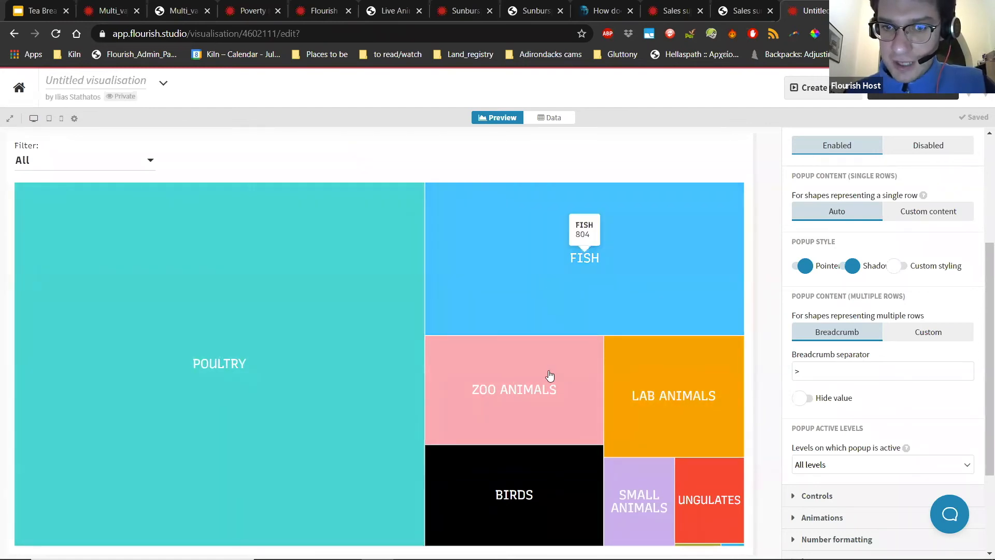
{"action": "mouse_move", "coordinate": [550, 375]}
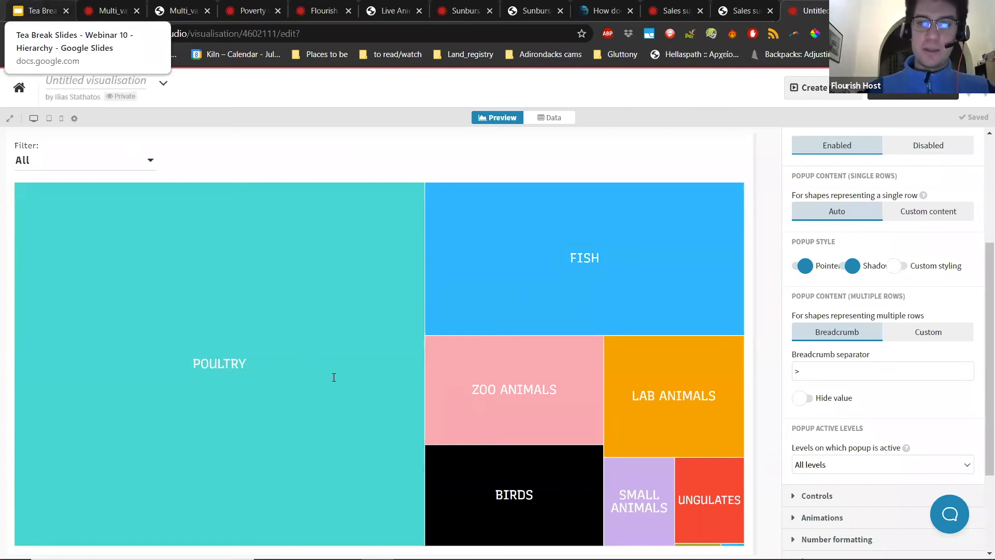
{"action": "key", "text": "ctrl+1"}
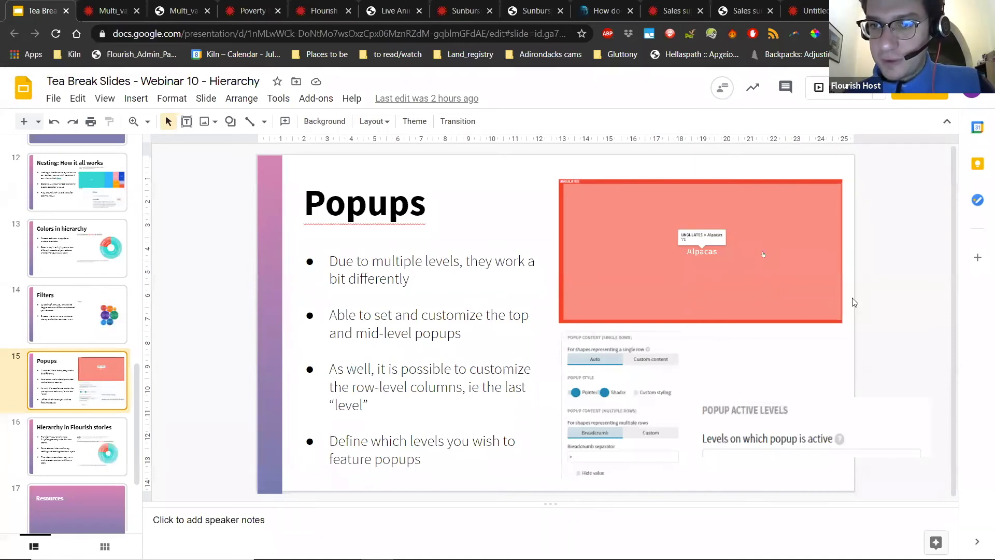
{"action": "key", "text": "ctrl+9"}
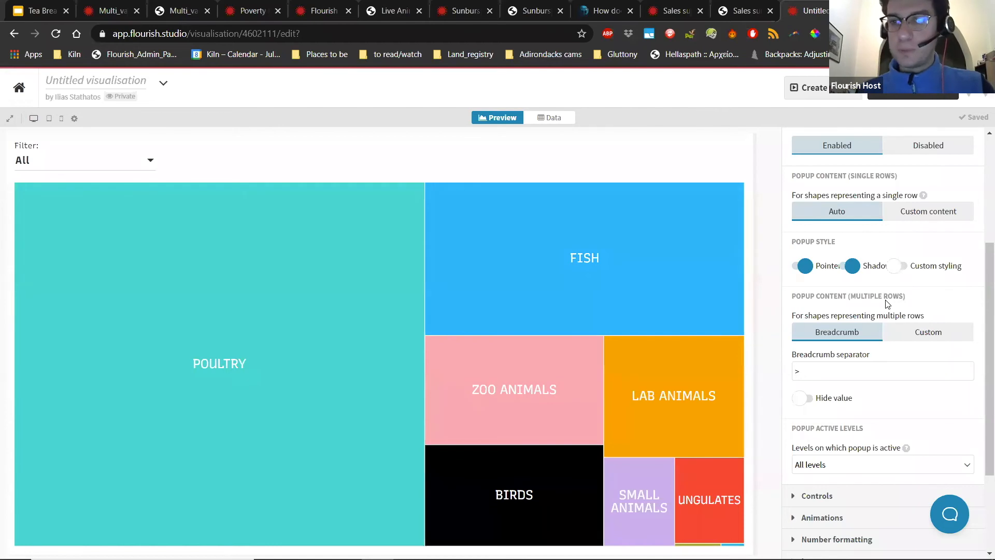
{"action": "mouse_move", "coordinate": [276, 360]}
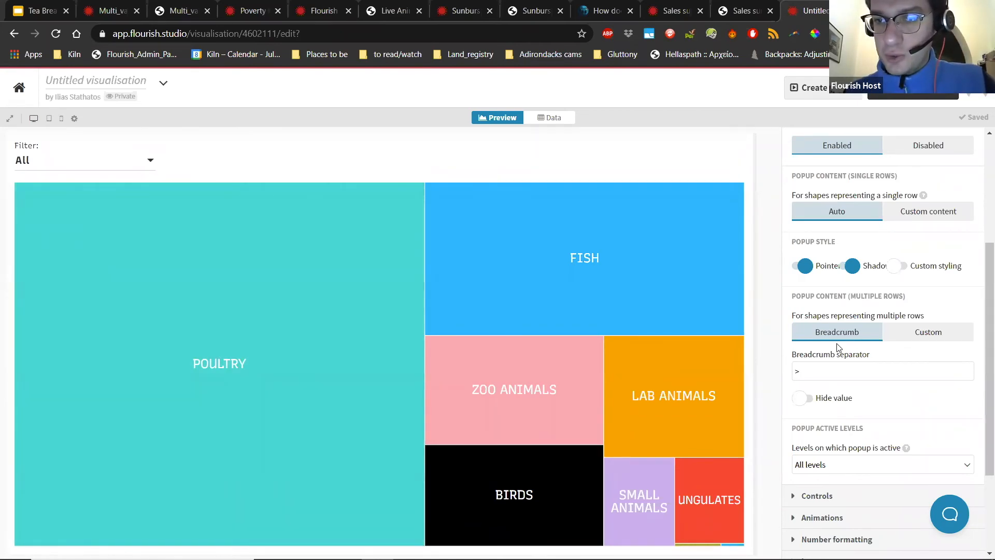
{"action": "mouse_move", "coordinate": [222, 389]}
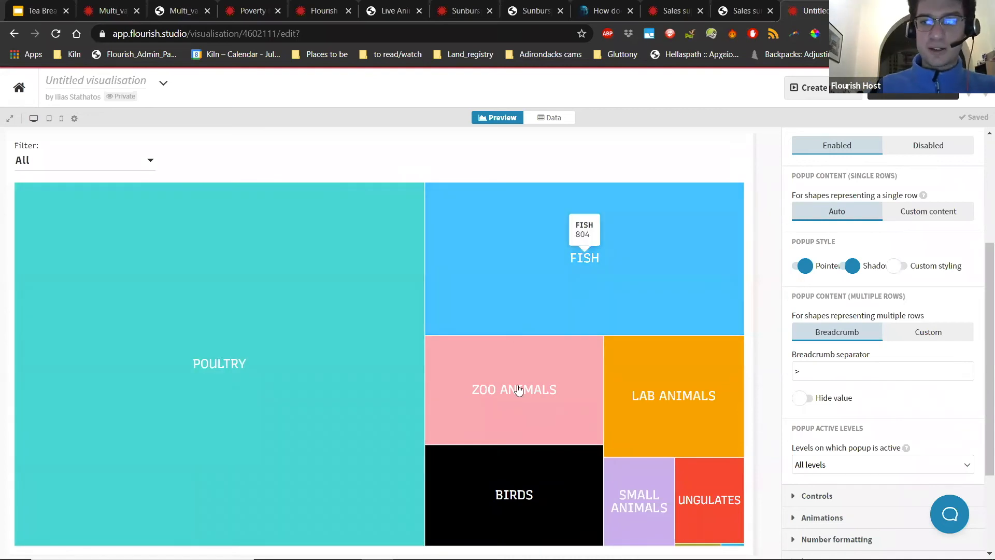
Drill into Zoo Animals to check its popups, and hide the value in popups for shapes representing multiple rows.
{"action": "left_click", "coordinate": [521, 391]}
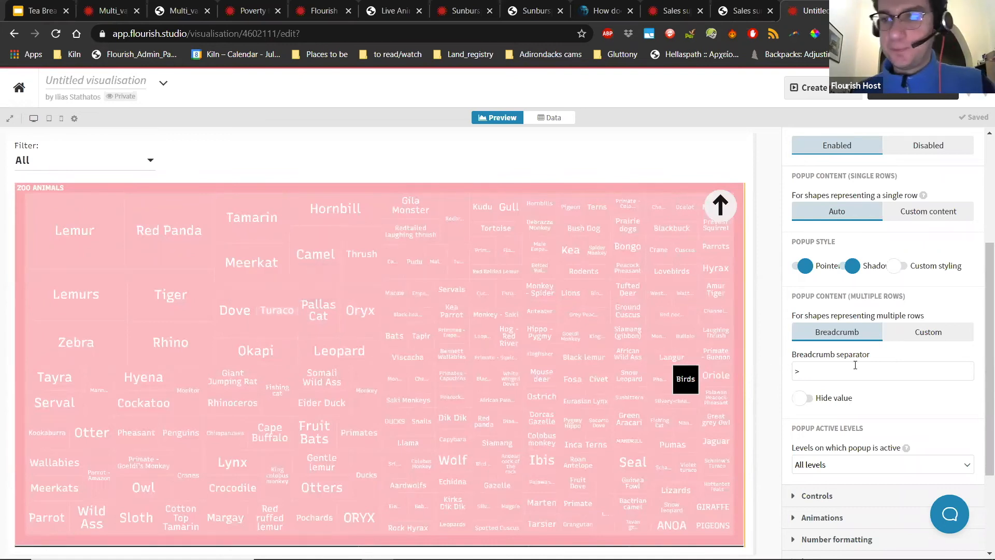
{"action": "left_click_drag", "start_coordinate": [843, 374], "coordinate": [801, 378]}
{"action": "left_click", "coordinate": [778, 412]}
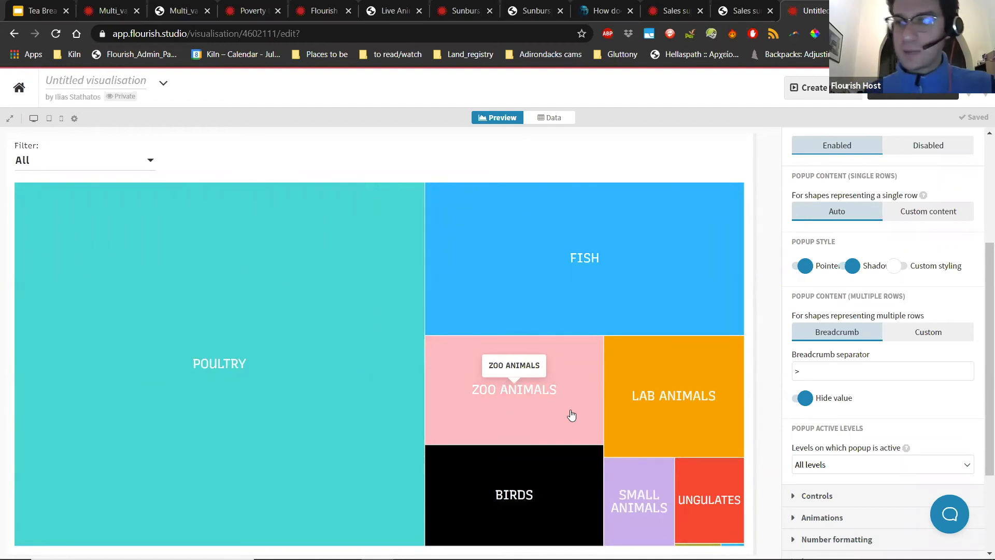
Examine the available choices for the levels on which popups are active, keeping All levels.
{"action": "scroll", "coordinate": [876, 332], "scroll_direction": "down", "scroll_amount": 2}
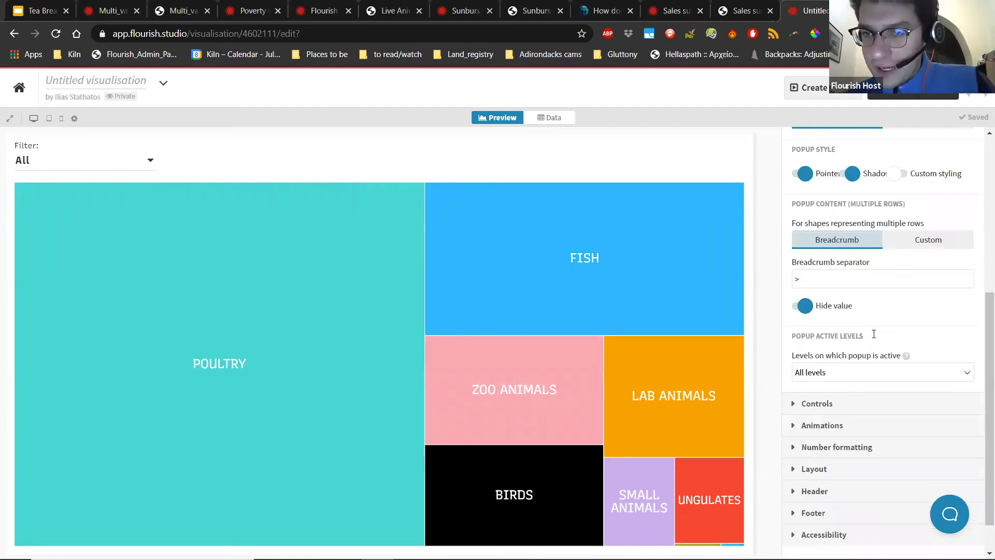
{"action": "scroll", "coordinate": [874, 336], "scroll_direction": "down", "scroll_amount": 1}
{"action": "left_click", "coordinate": [874, 338]}
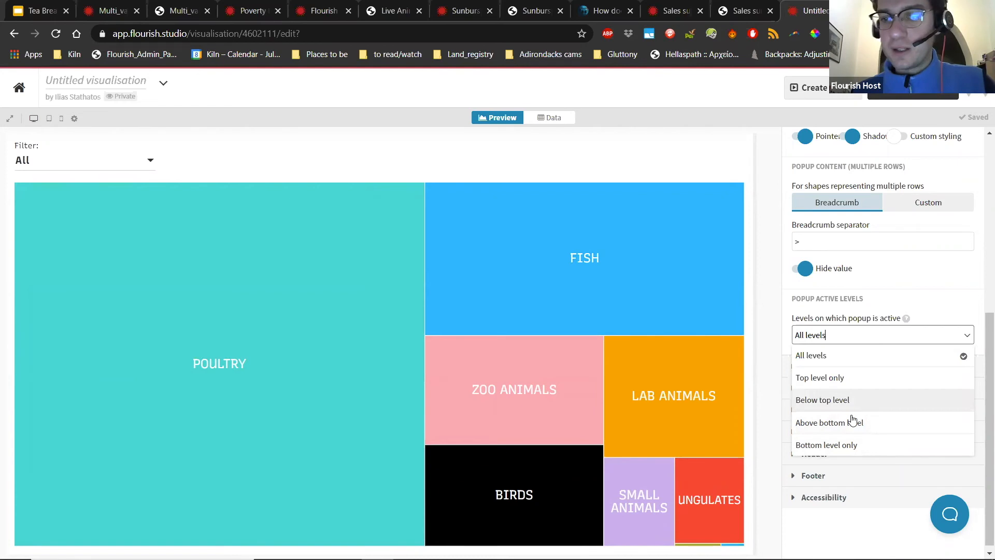
{"action": "left_click", "coordinate": [771, 412]}
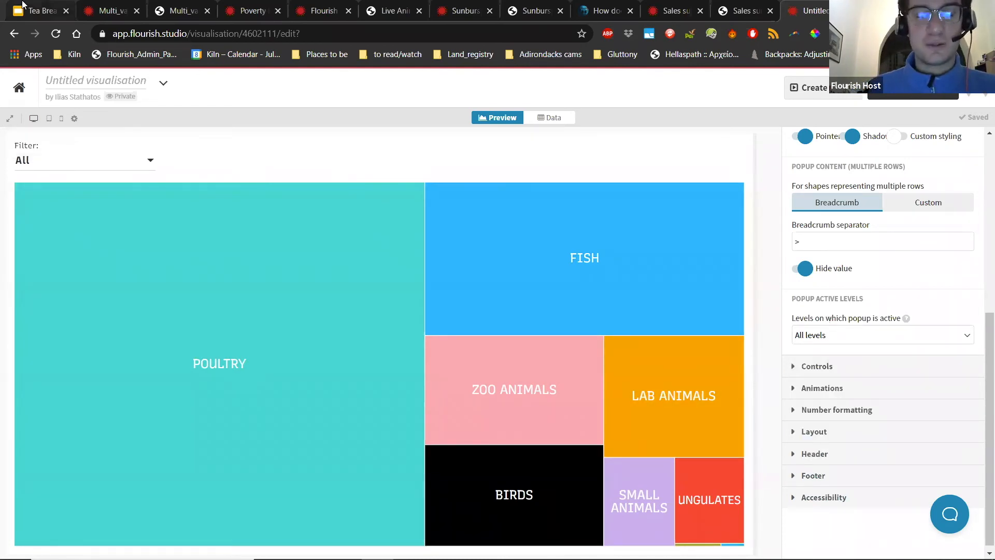
Switch to Google Slides and show the "Hierarchy in Flourish stories" slide.
{"action": "key", "text": "ctrl+1"}
{"action": "left_click", "coordinate": [70, 463]}
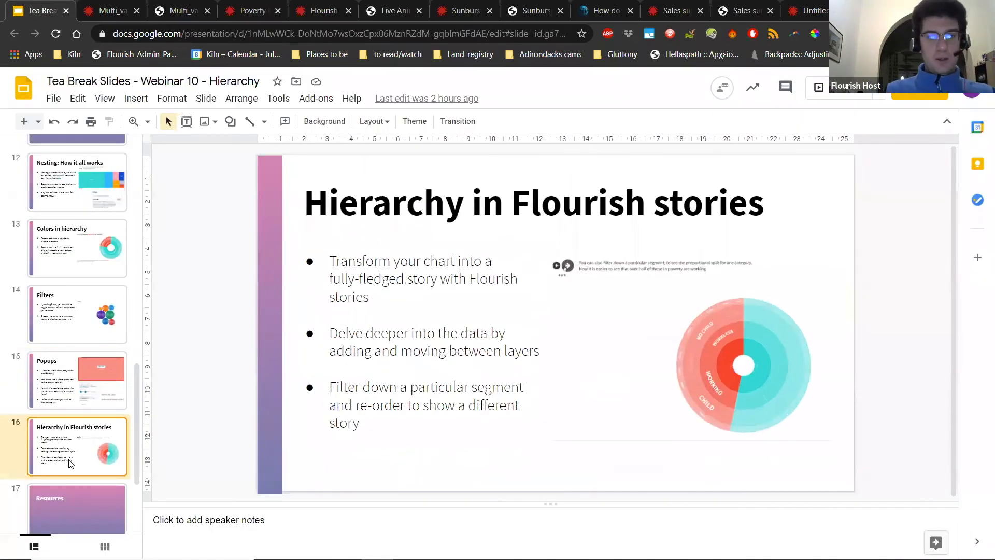